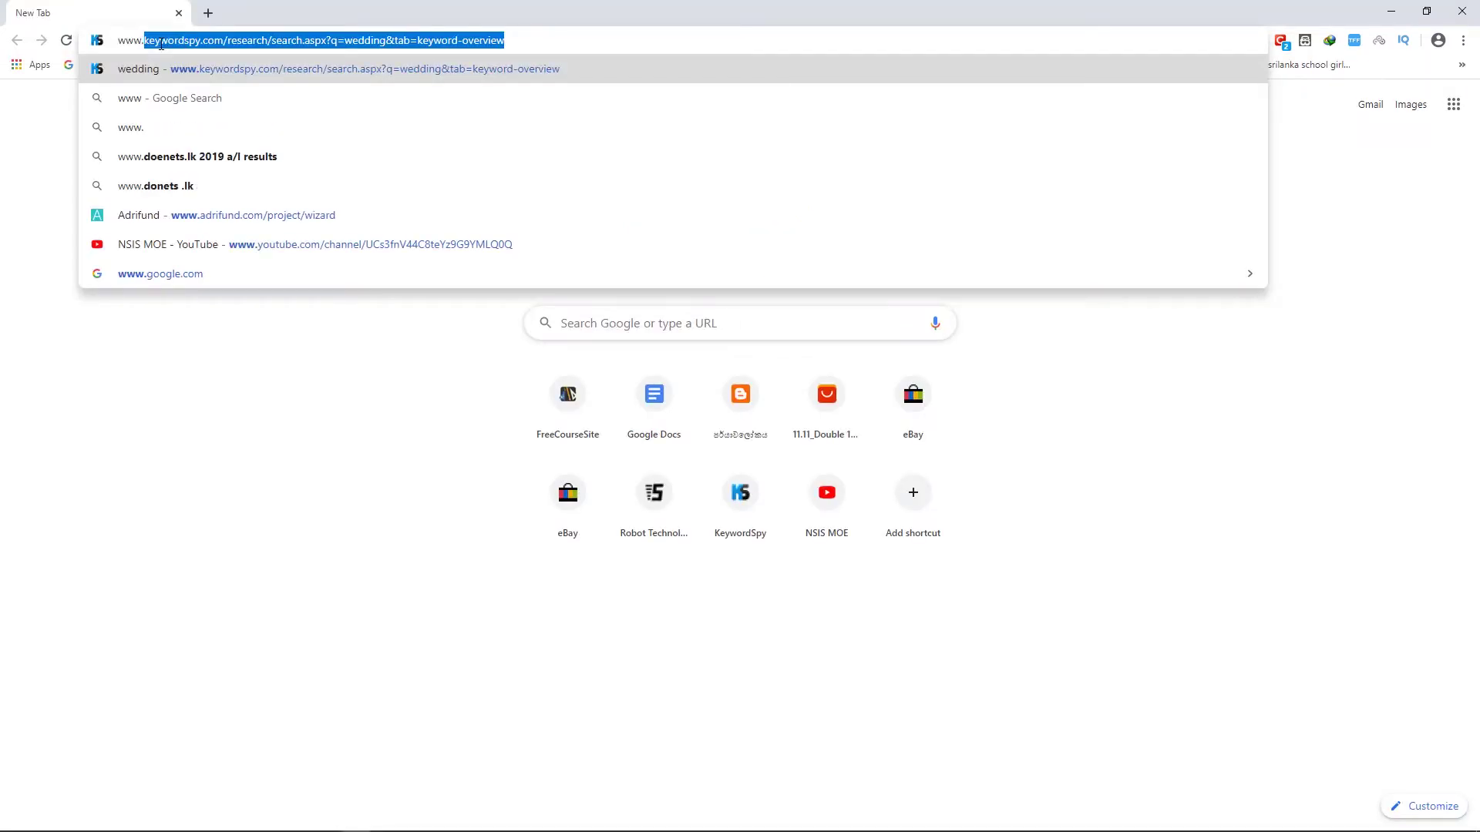
{"action": "type", "text": "n"}
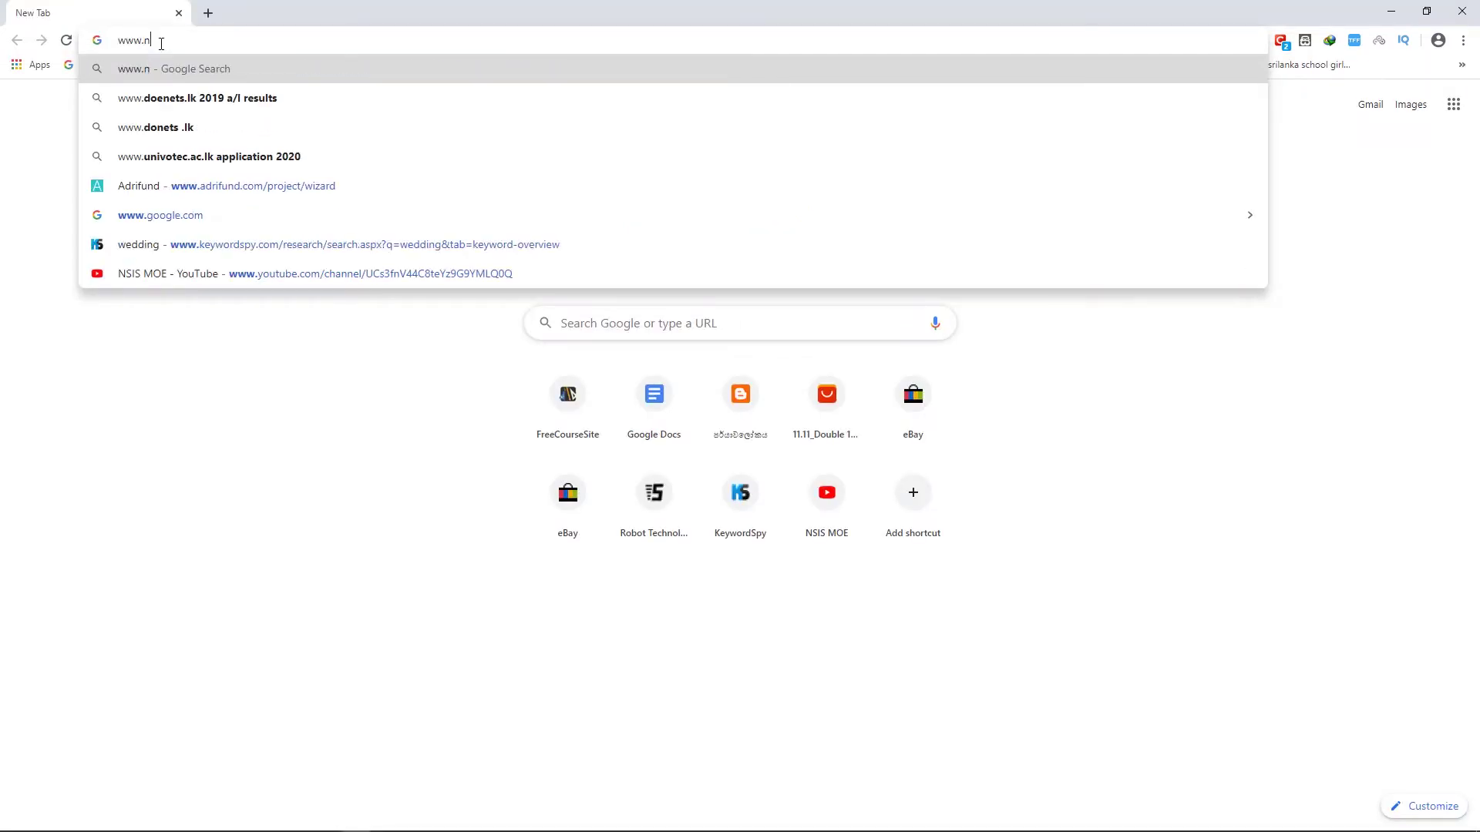
{"action": "type", "text": "ews"}
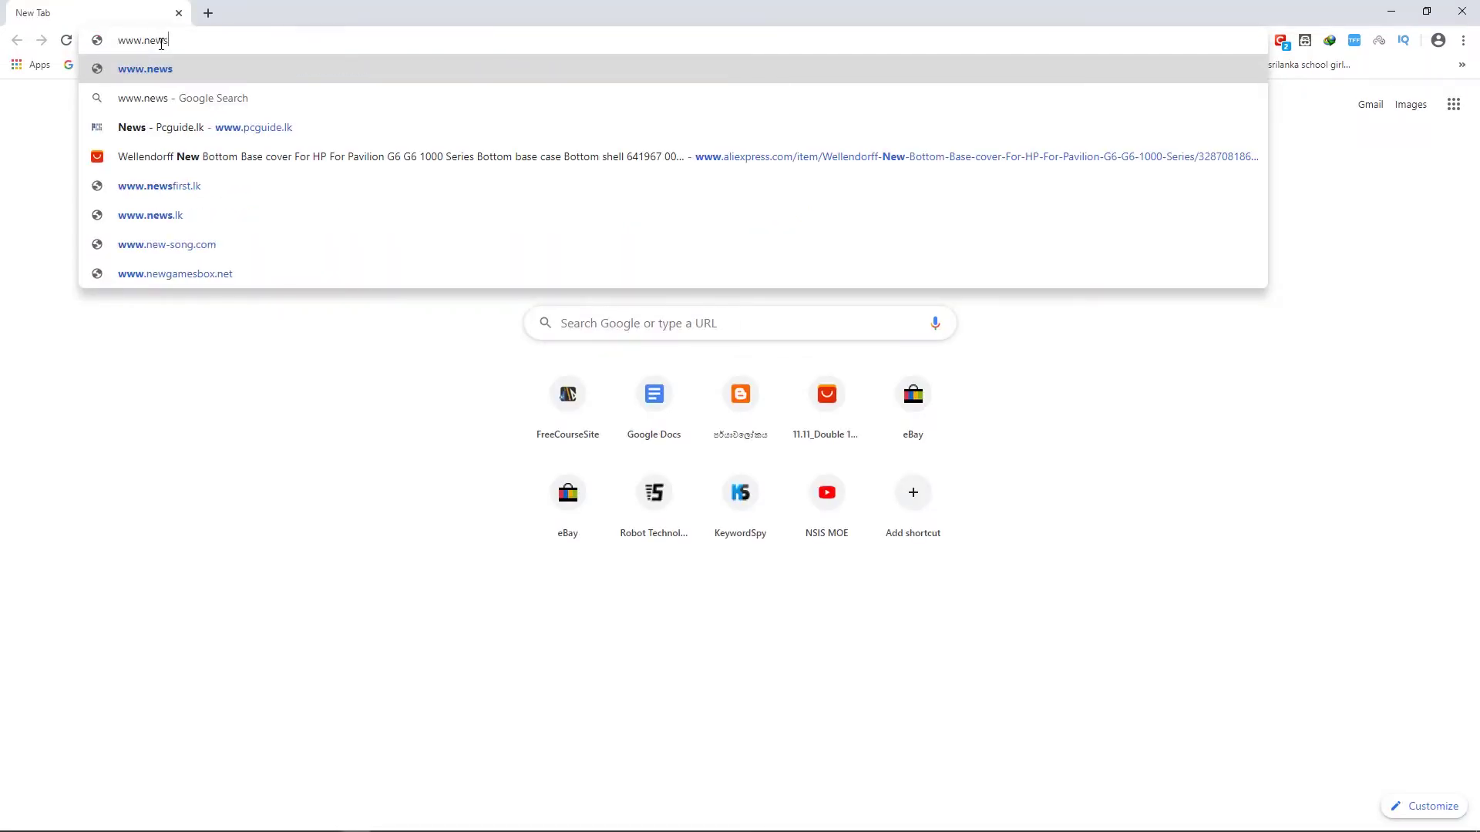
{"action": "type", "text": "oftwares"}
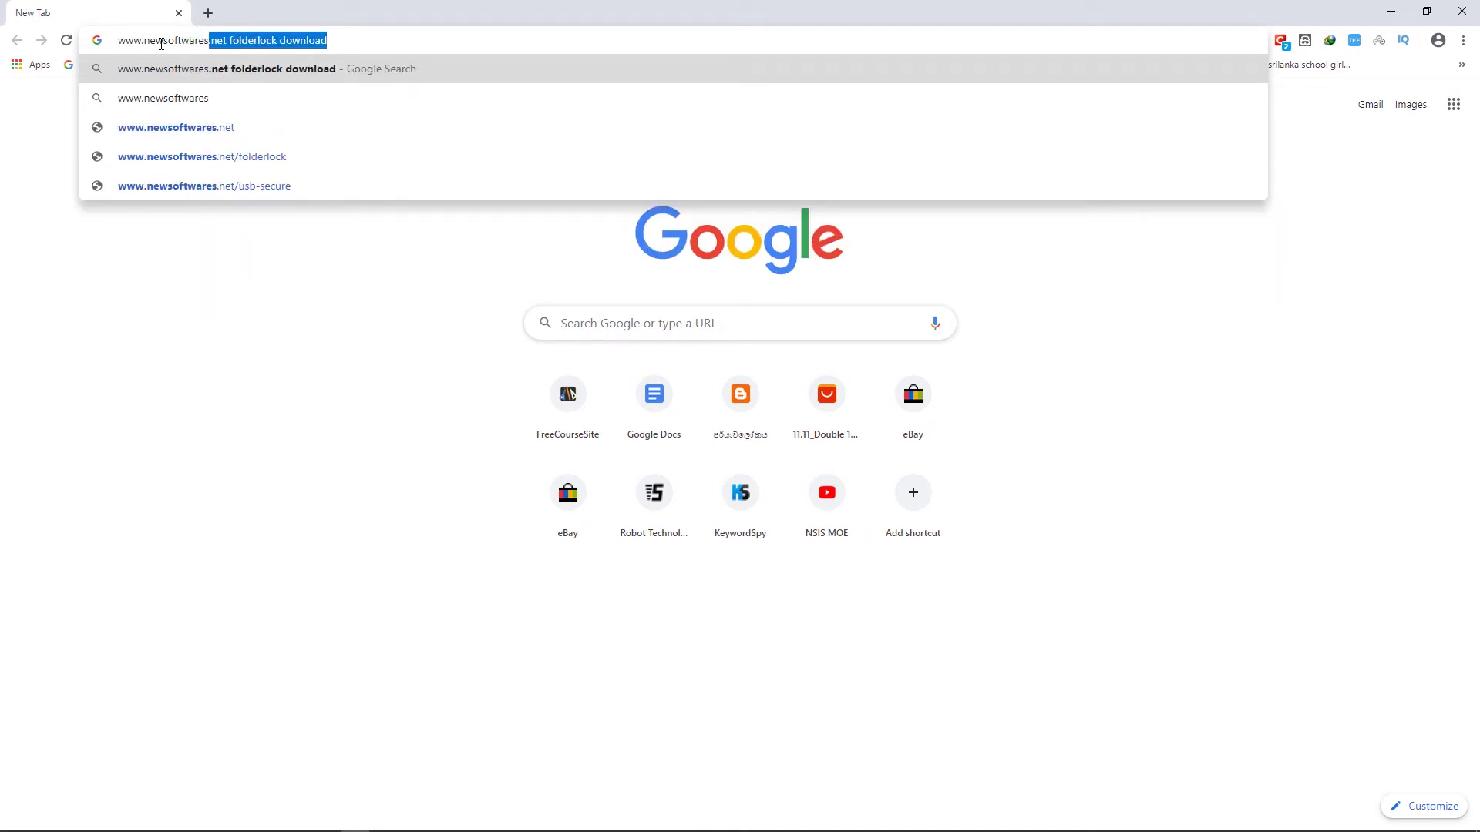
{"action": "type", "text": ".net"}
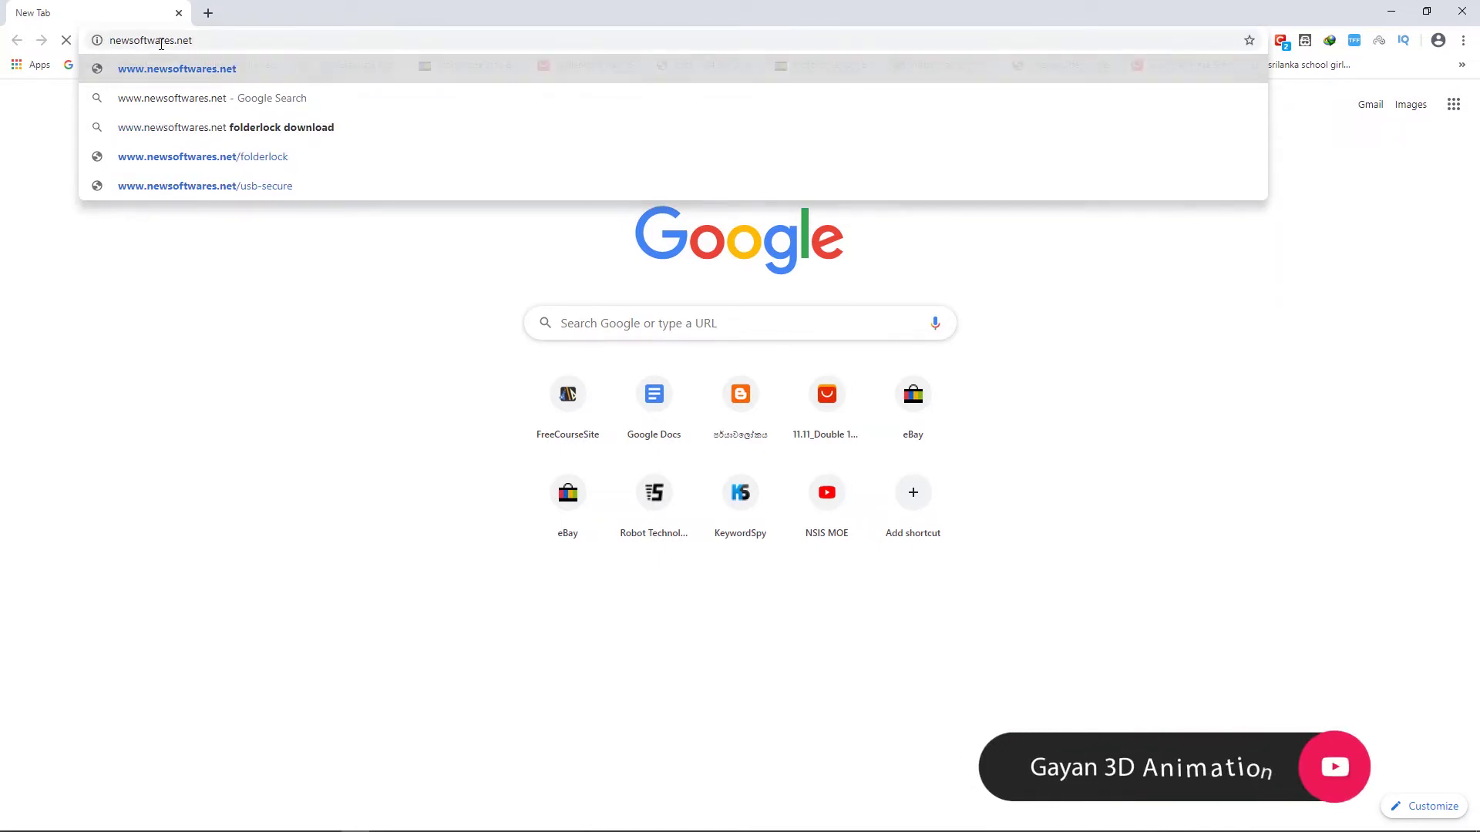
{"action": "key", "text": "Return"}
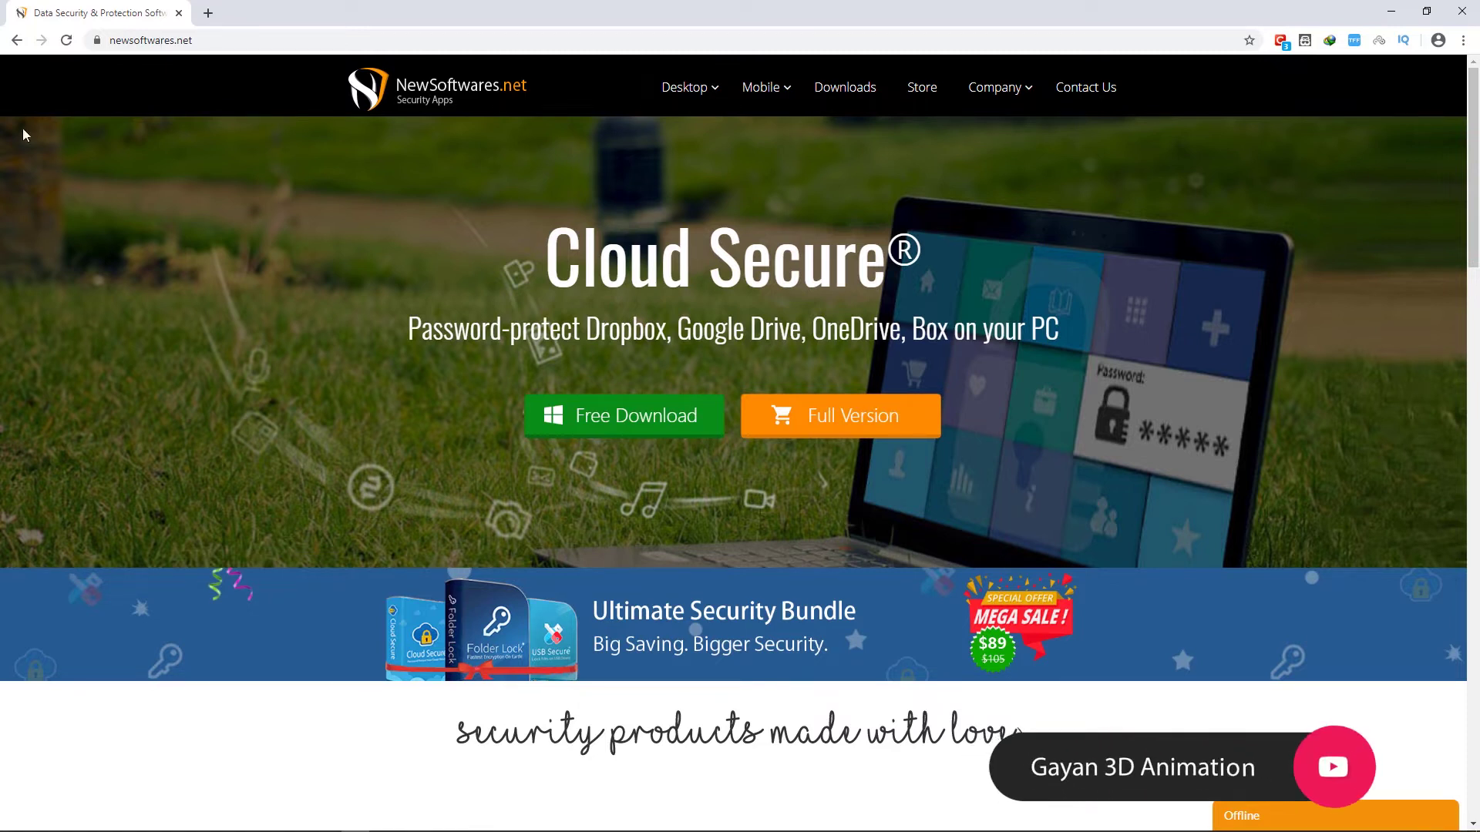
- Start downloading the free Windows version of Folder Lock as folder-lock-en.exe and minimize the download progress window
{"action": "scroll", "coordinate": [378, 565], "scroll_direction": "down", "scroll_amount": 8}
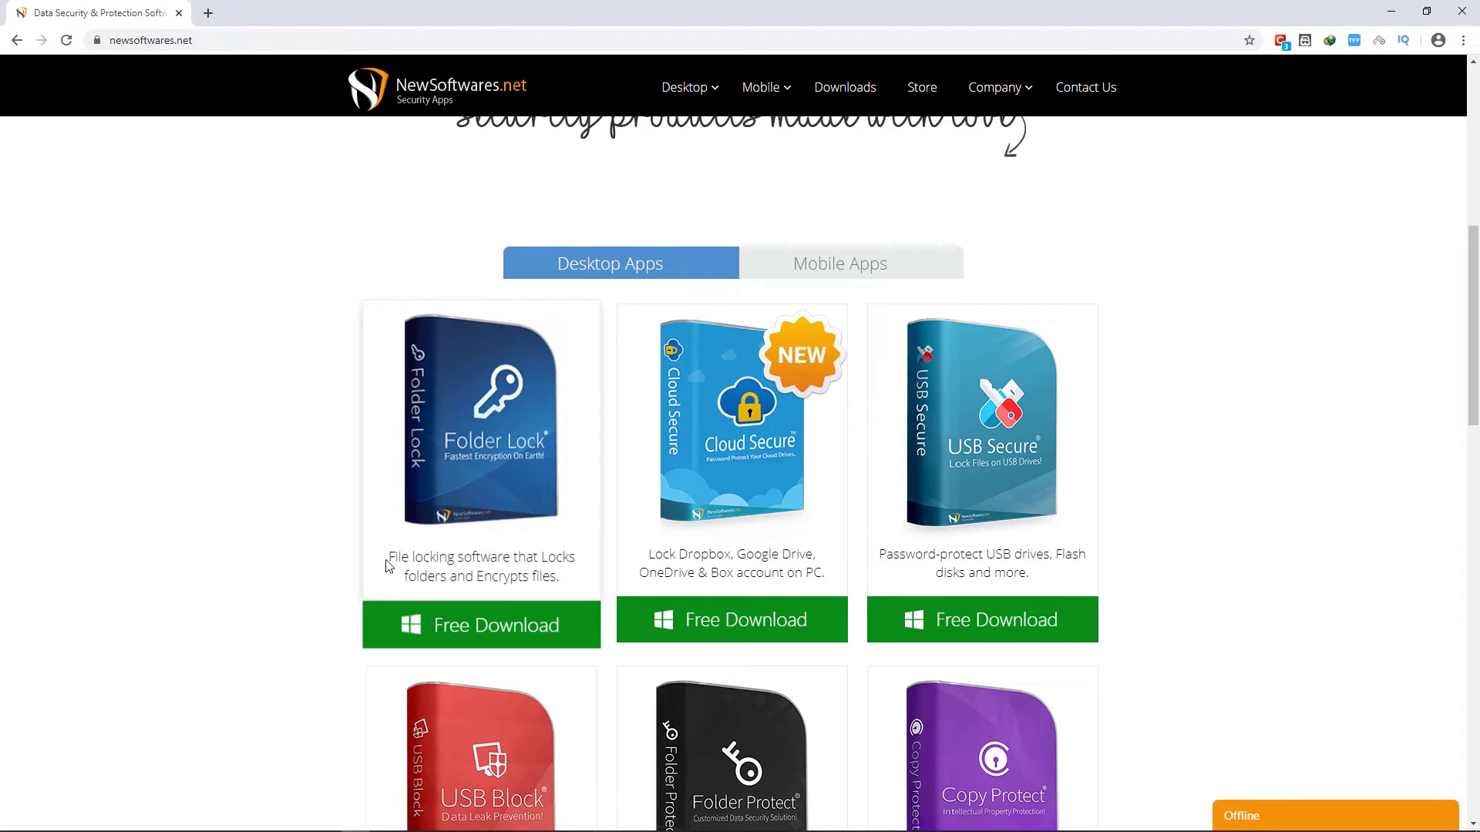
{"action": "left_click", "coordinate": [480, 633]}
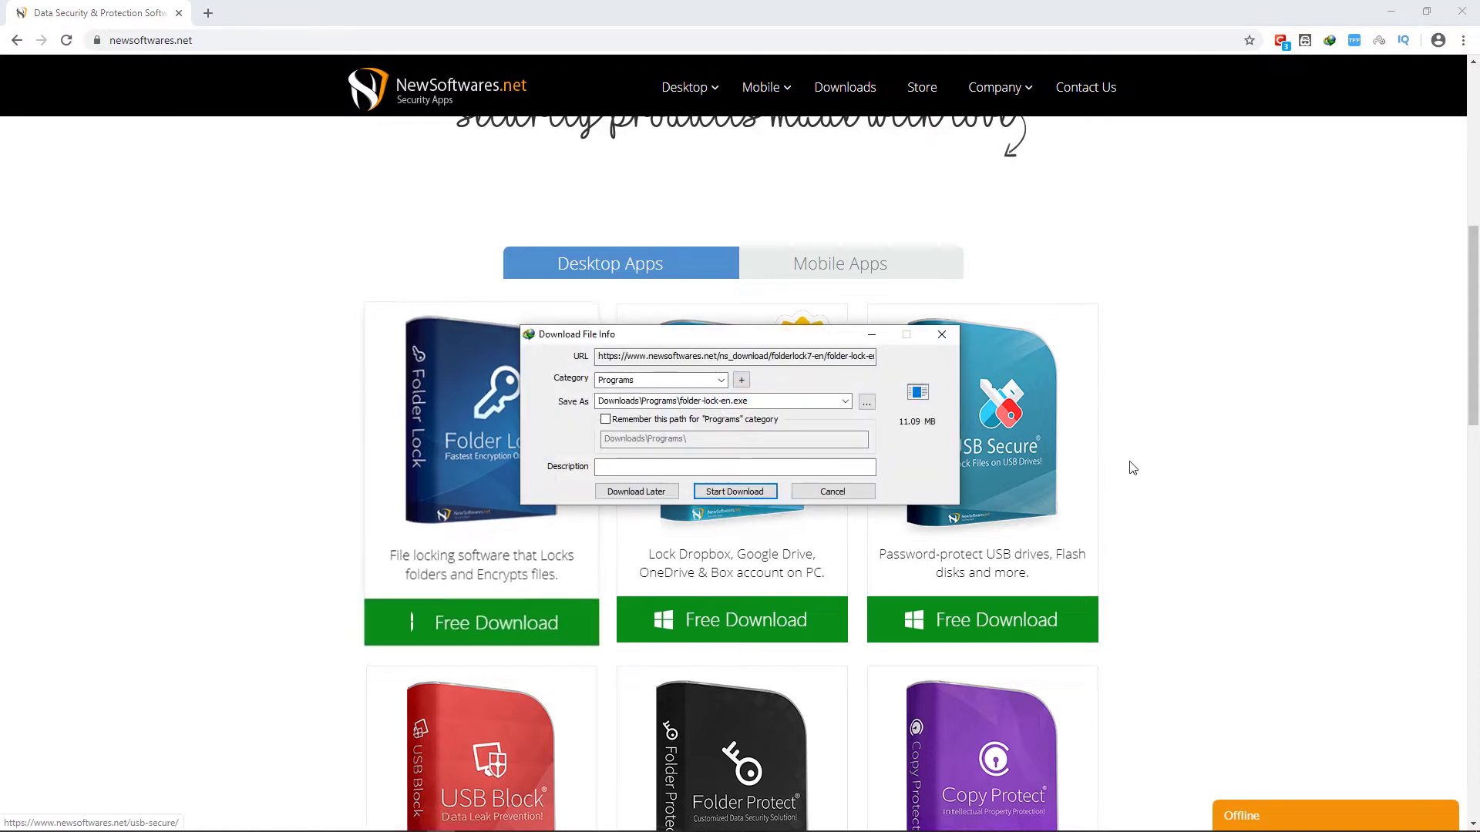
{"action": "left_click", "coordinate": [736, 491]}
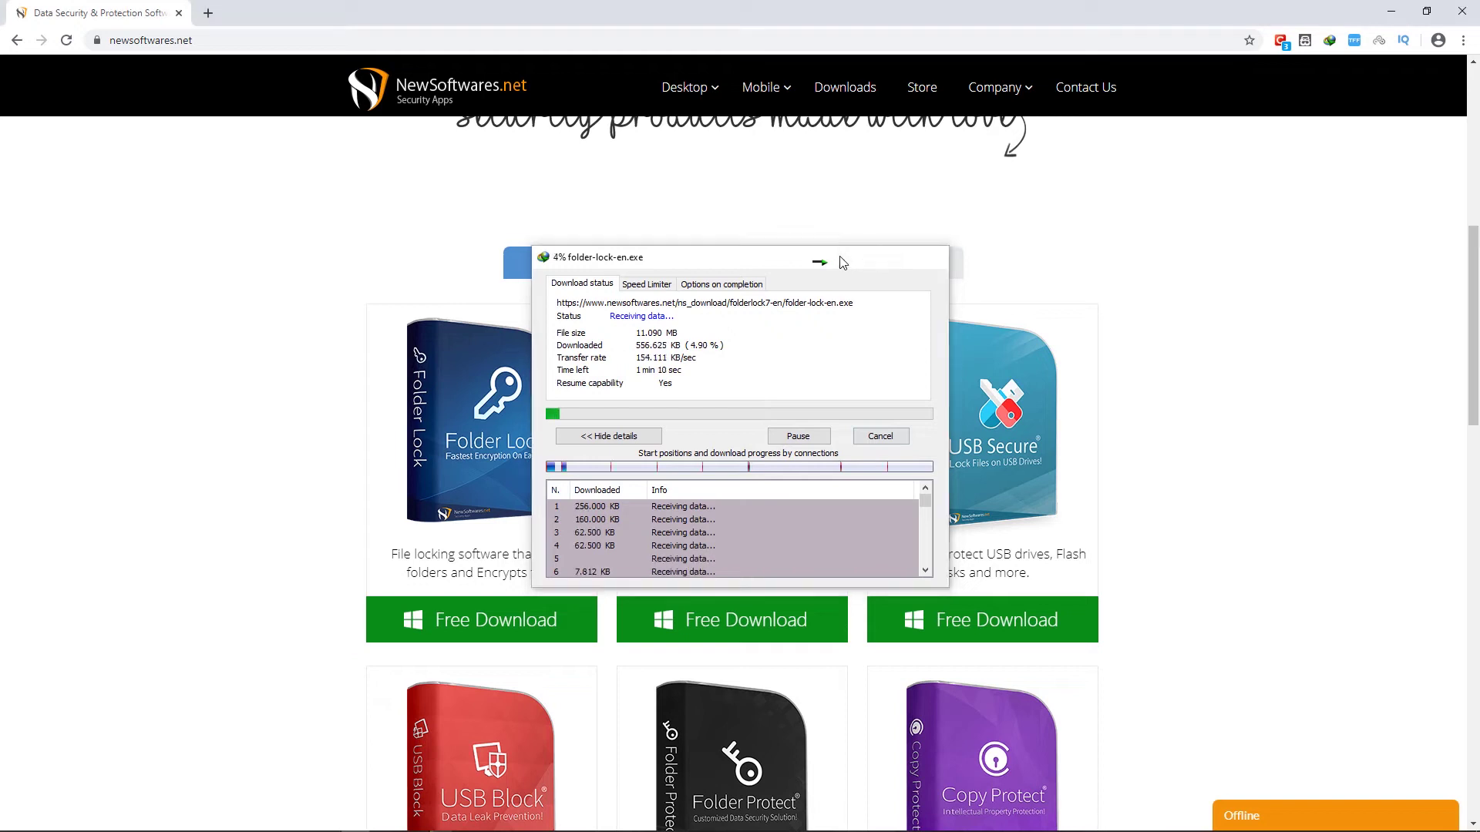
{"action": "left_click", "coordinate": [842, 263]}
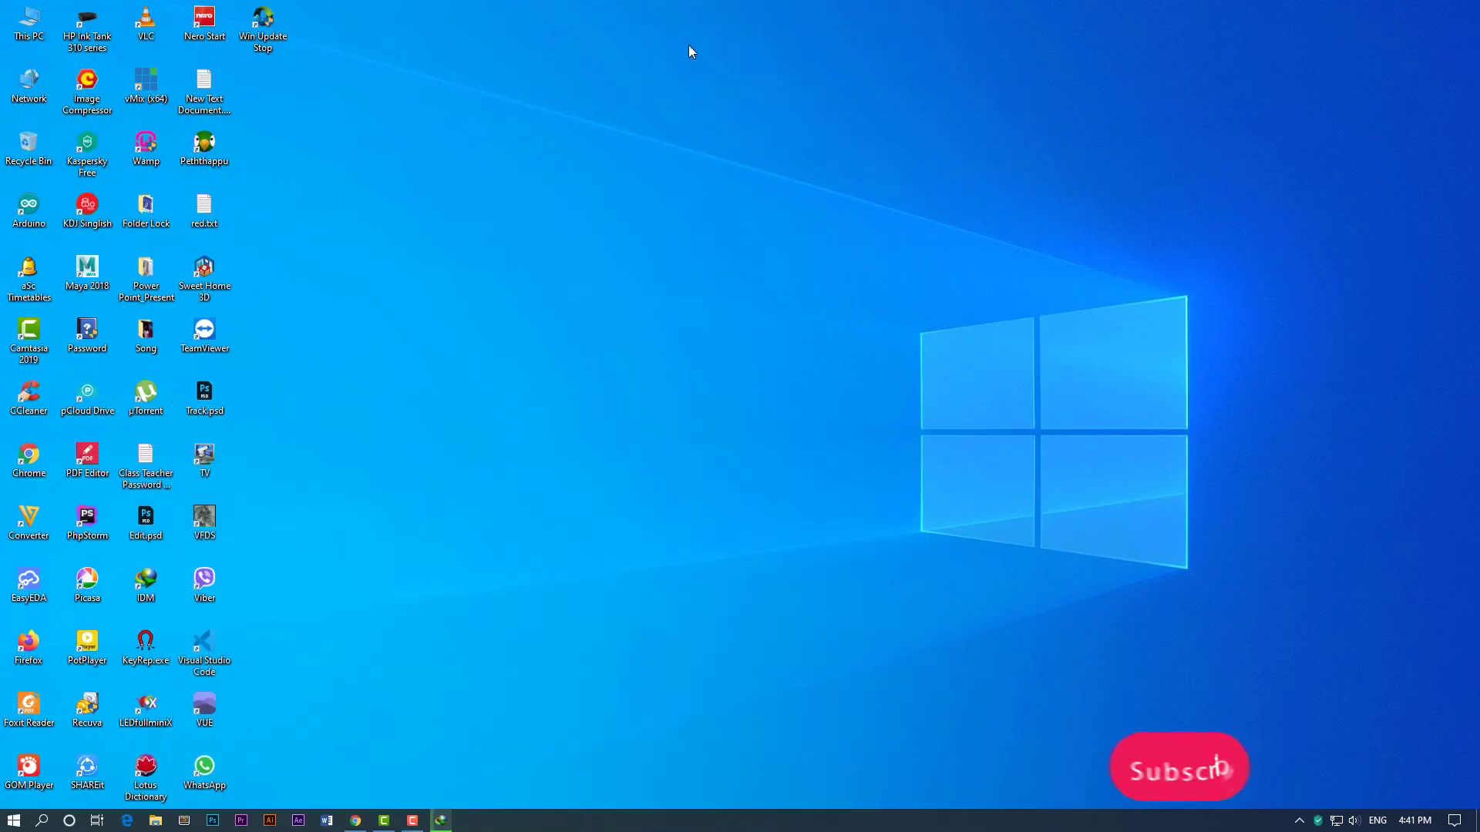
- Run folder-lock-en.exe from the Folder Lock folder on the desktop, with English as the setup language
{"action": "double_click", "coordinate": [139, 214]}
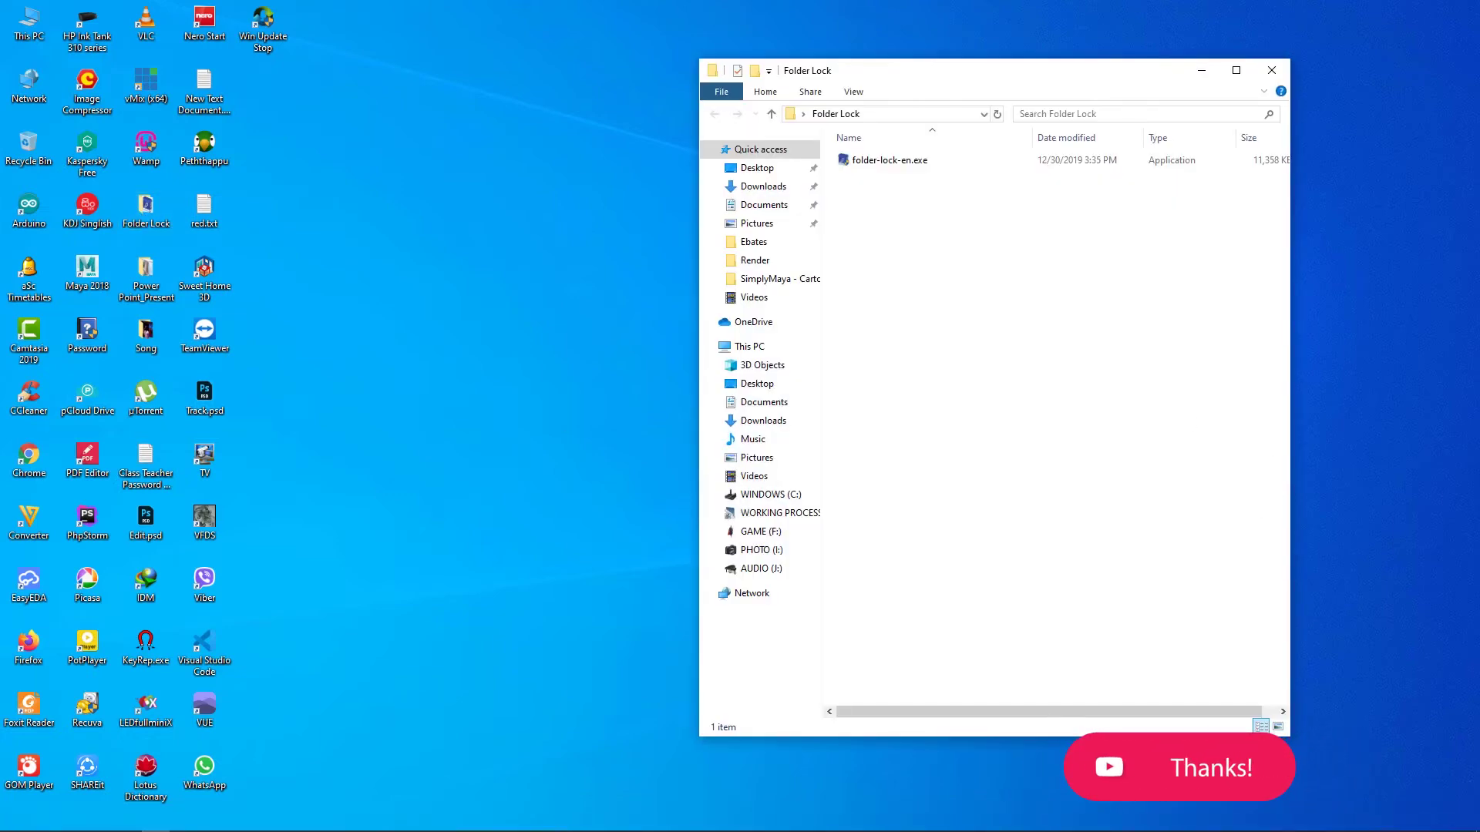
{"action": "mouse_move", "coordinate": [544, 815]}
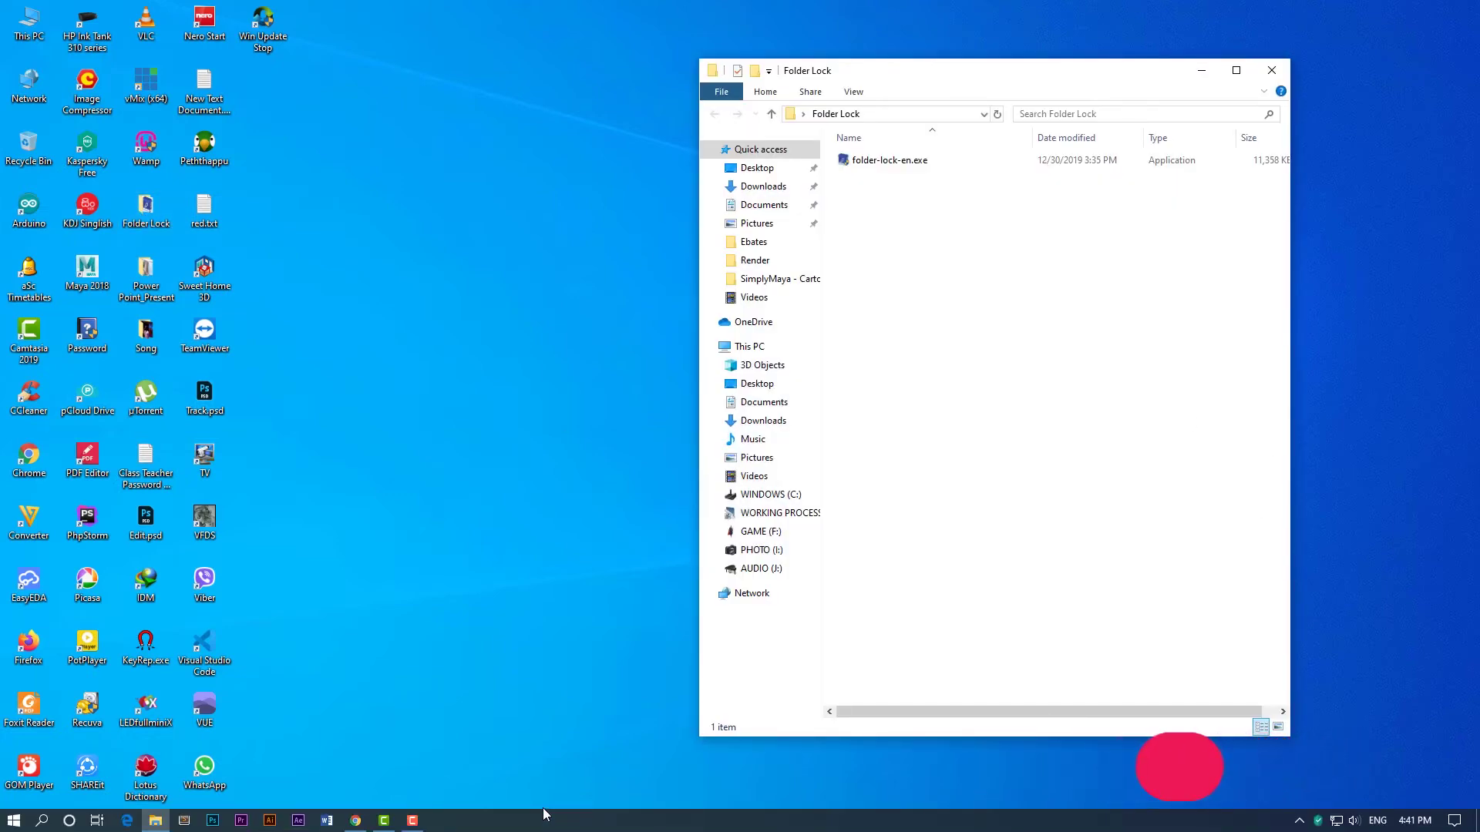
{"action": "left_click", "coordinate": [1236, 70]}
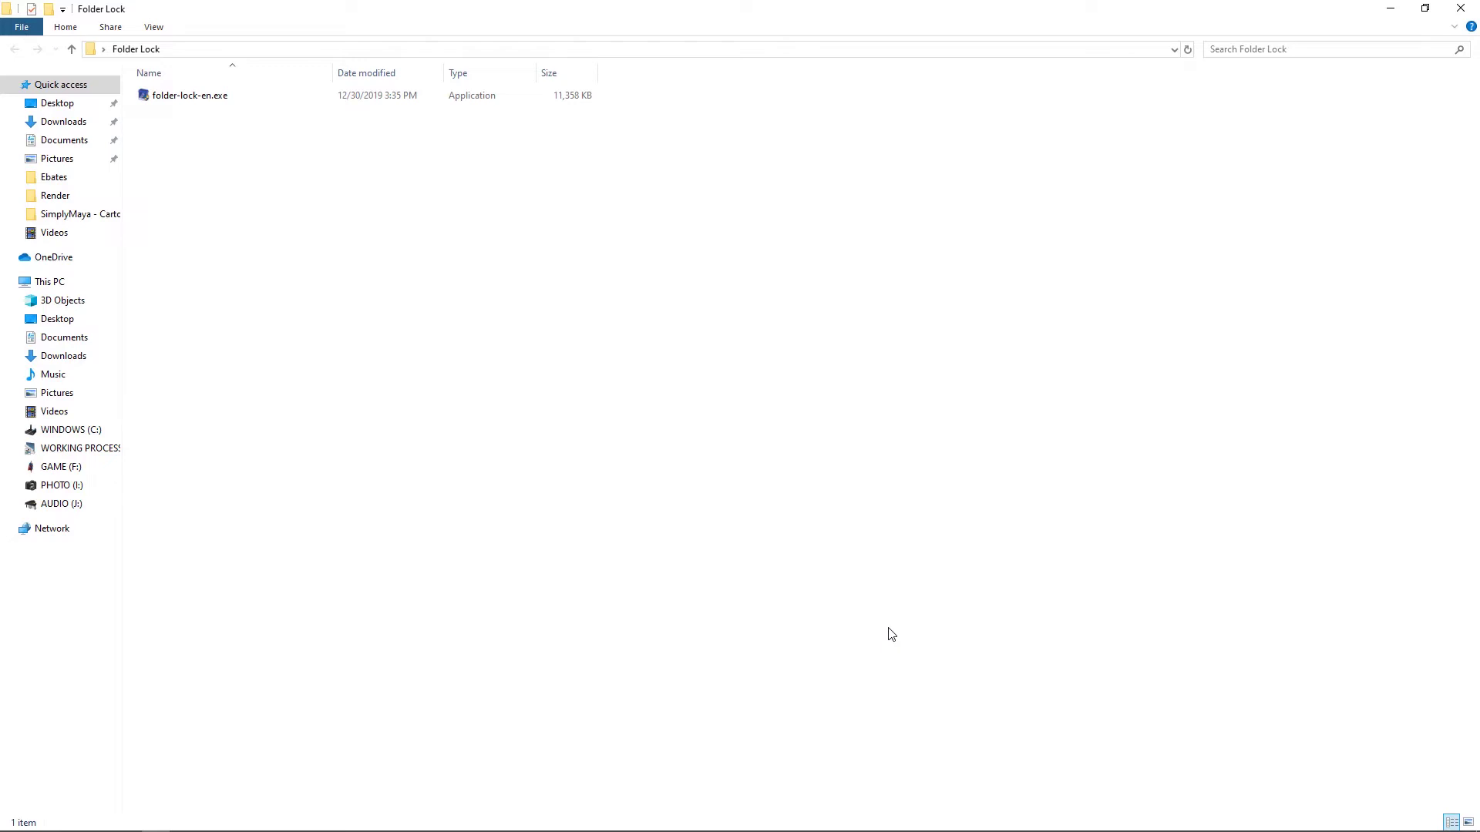
{"action": "left_click", "coordinate": [170, 101]}
{"action": "double_click", "coordinate": [170, 102]}
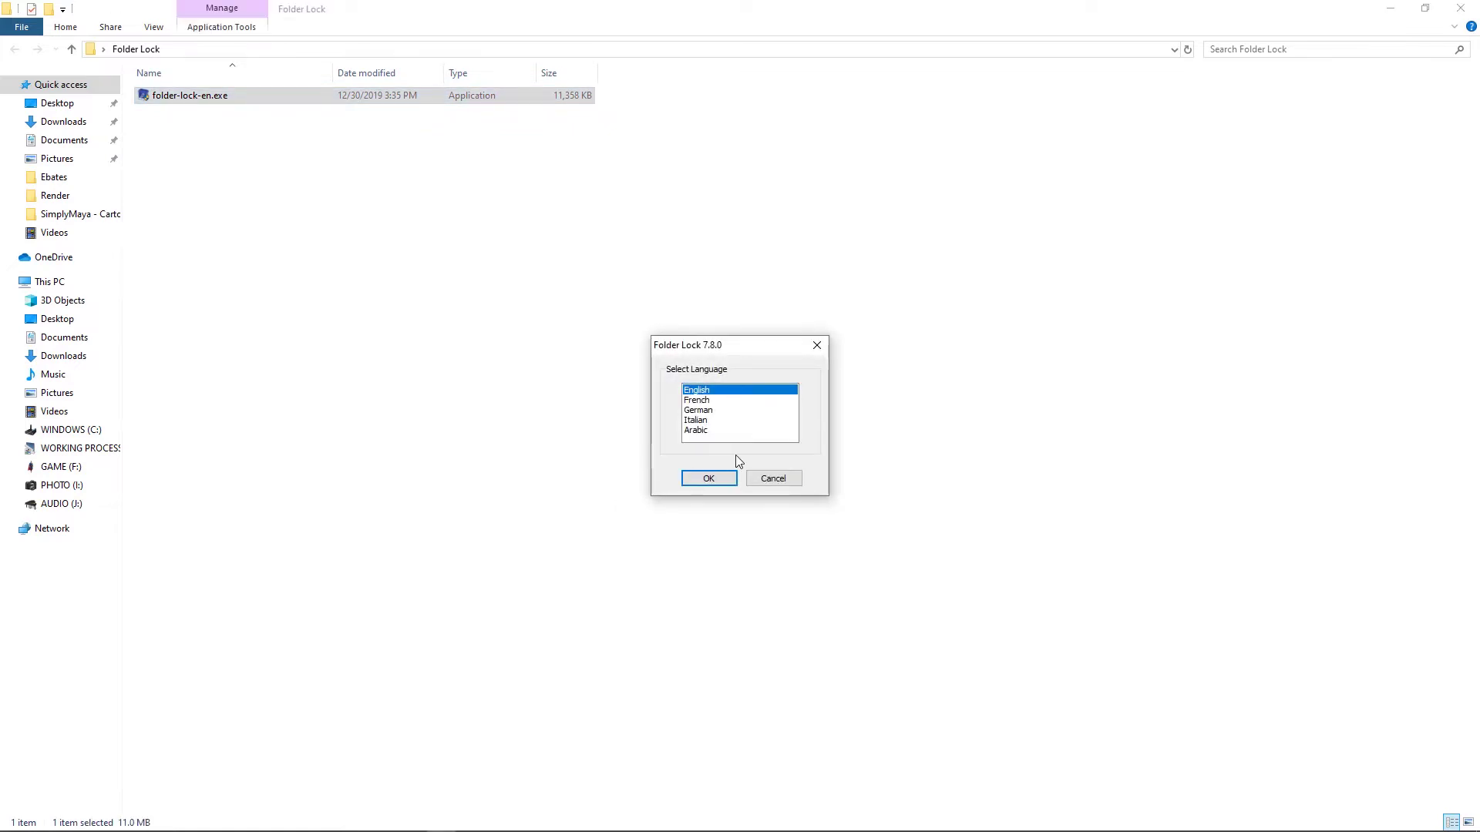
{"action": "left_click", "coordinate": [727, 481]}
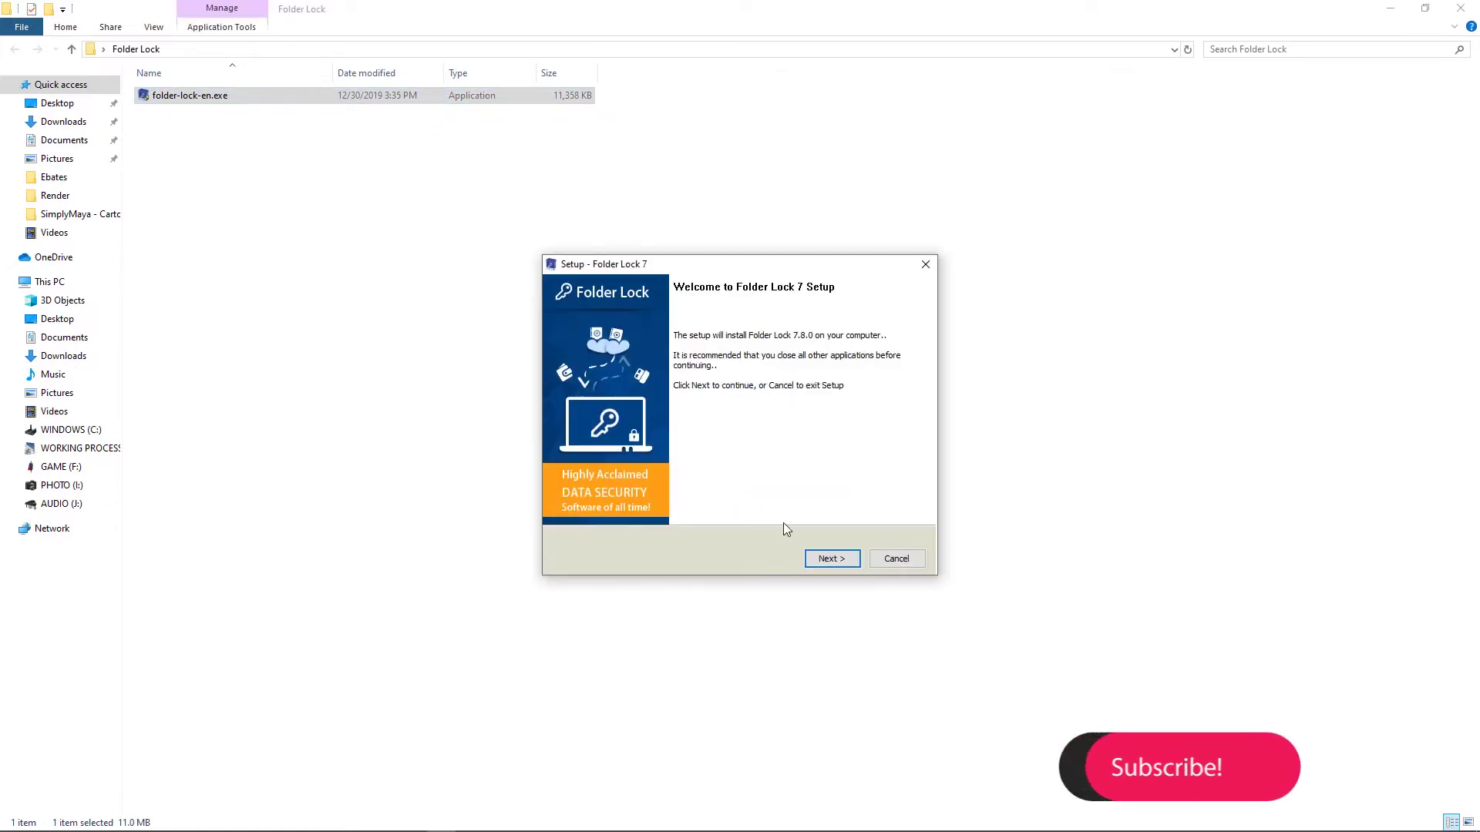
- Install Folder Lock 7 in the default location, accepting the license and turning off the shortcut for all users
{"action": "left_click", "coordinate": [833, 557]}
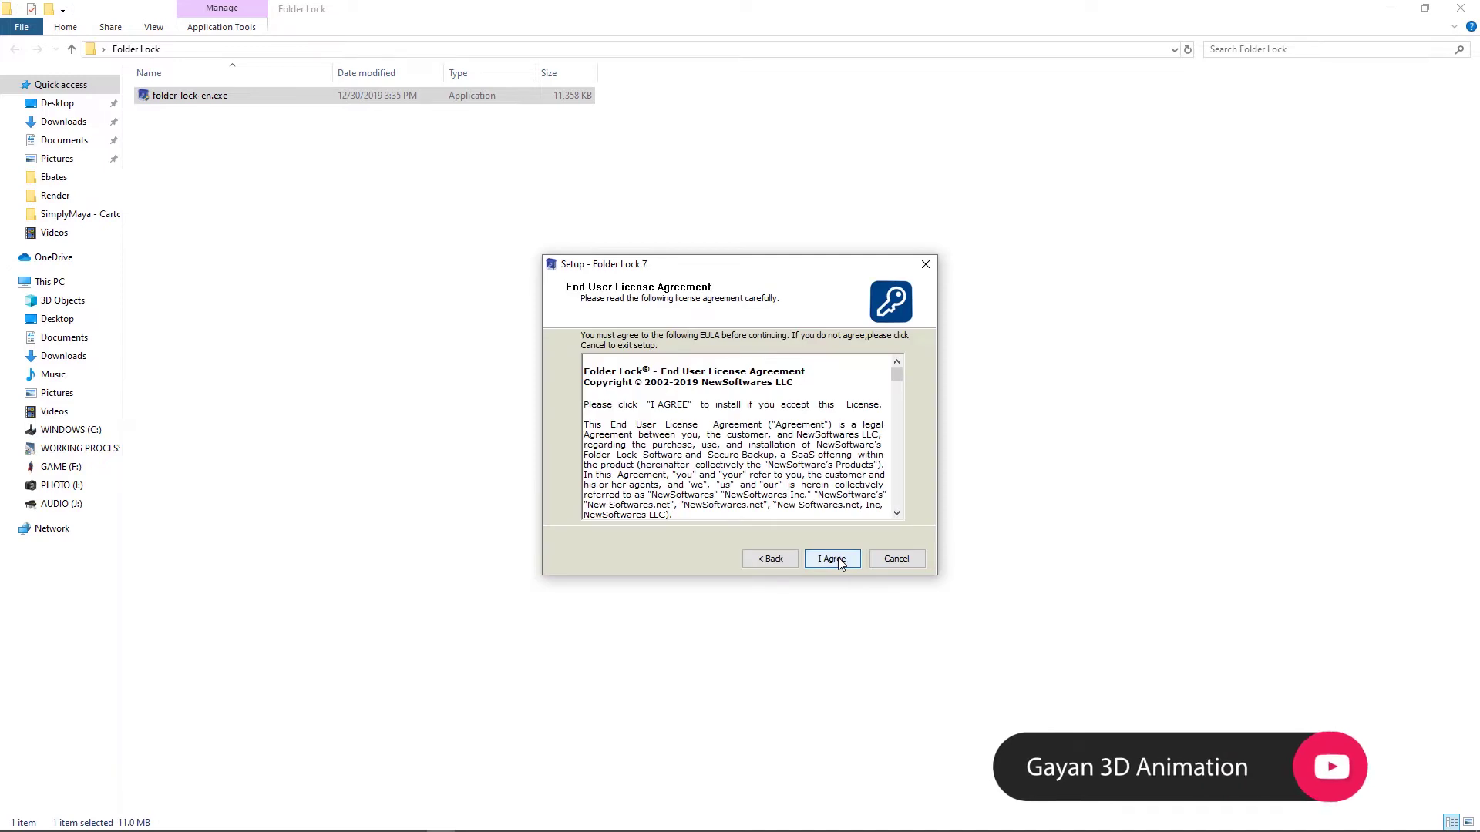
{"action": "left_click", "coordinate": [838, 560]}
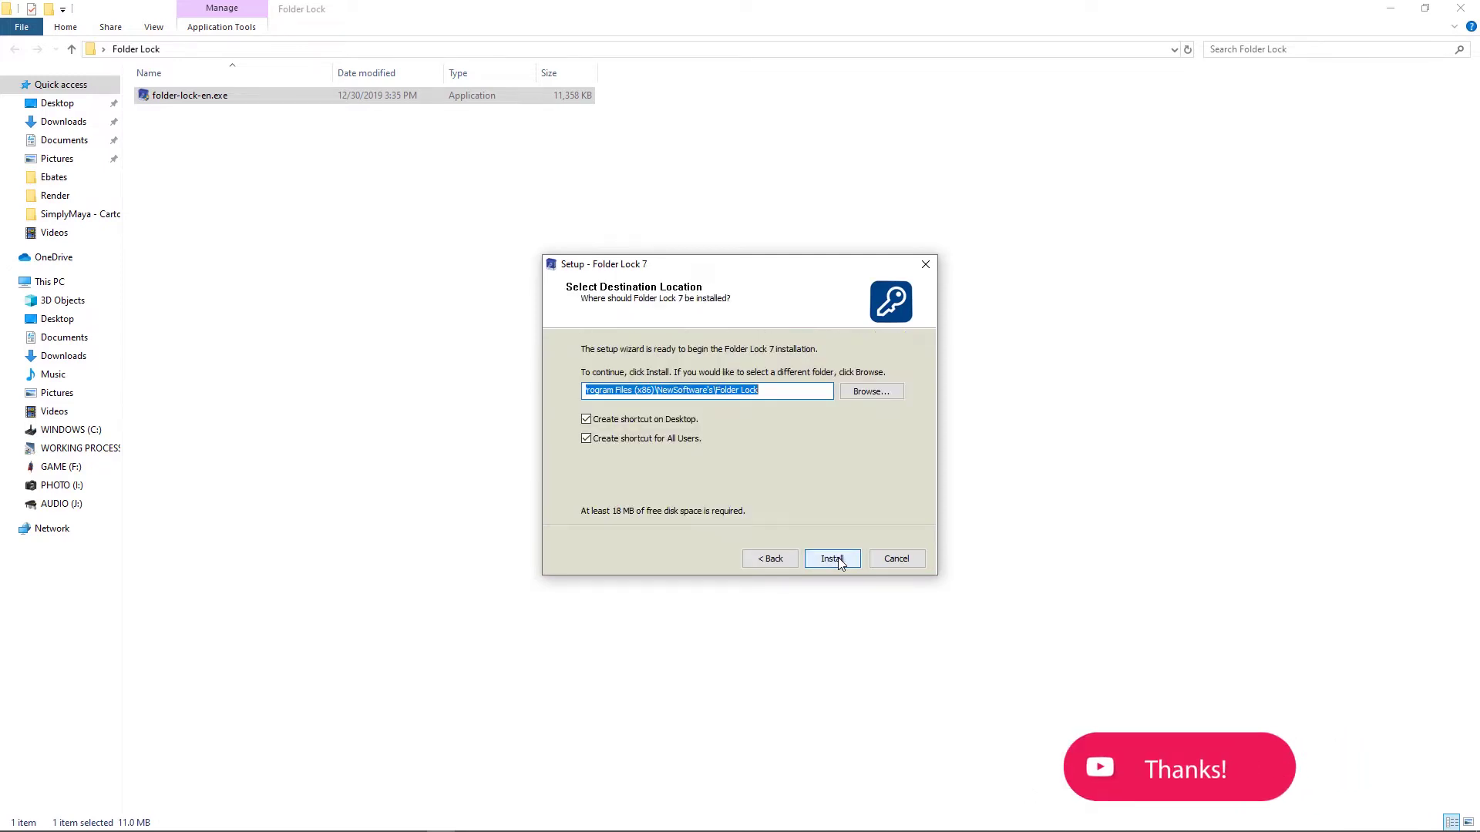
{"action": "left_click", "coordinate": [587, 439]}
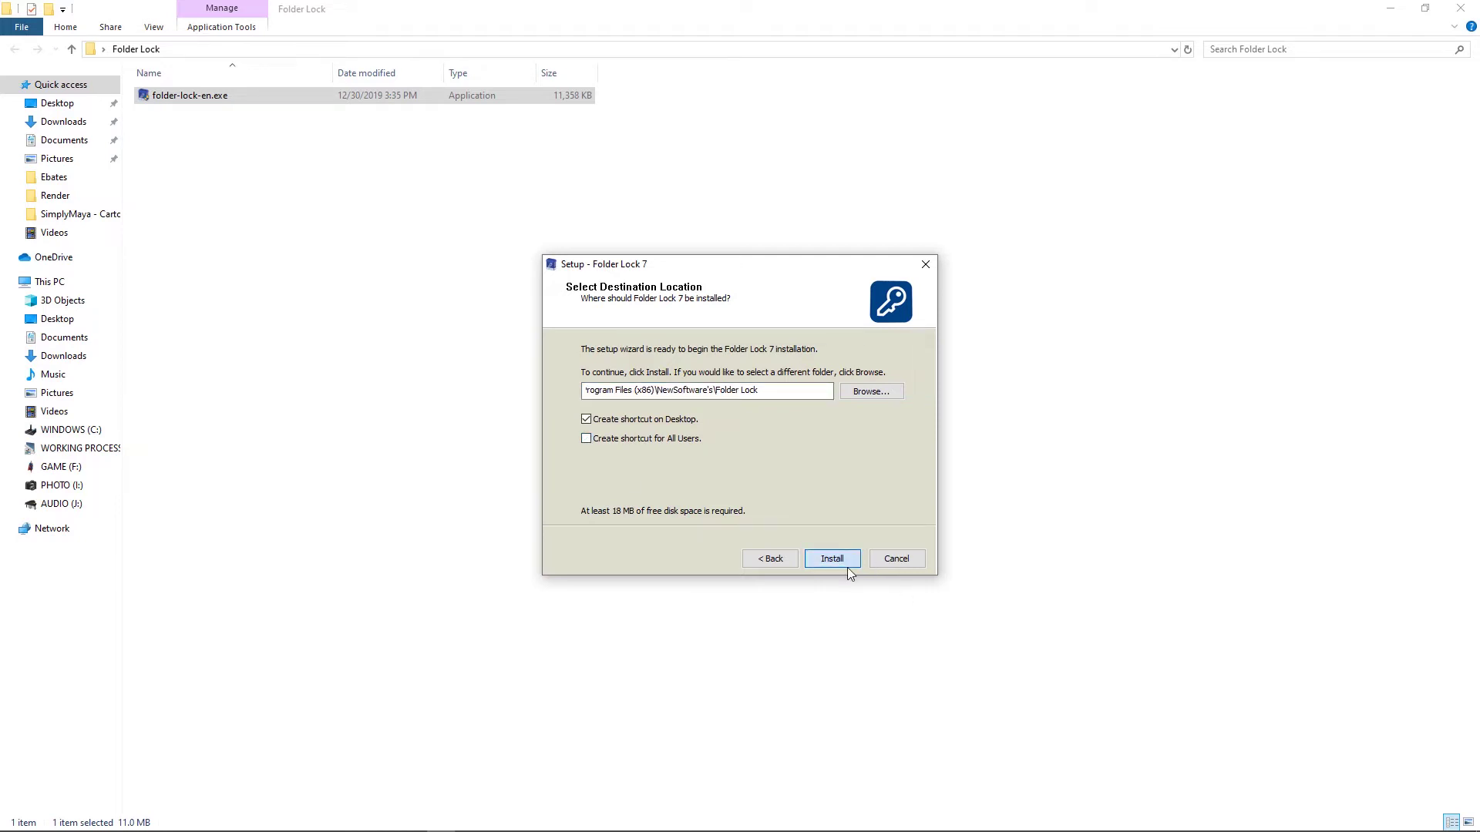
{"action": "left_click", "coordinate": [848, 567]}
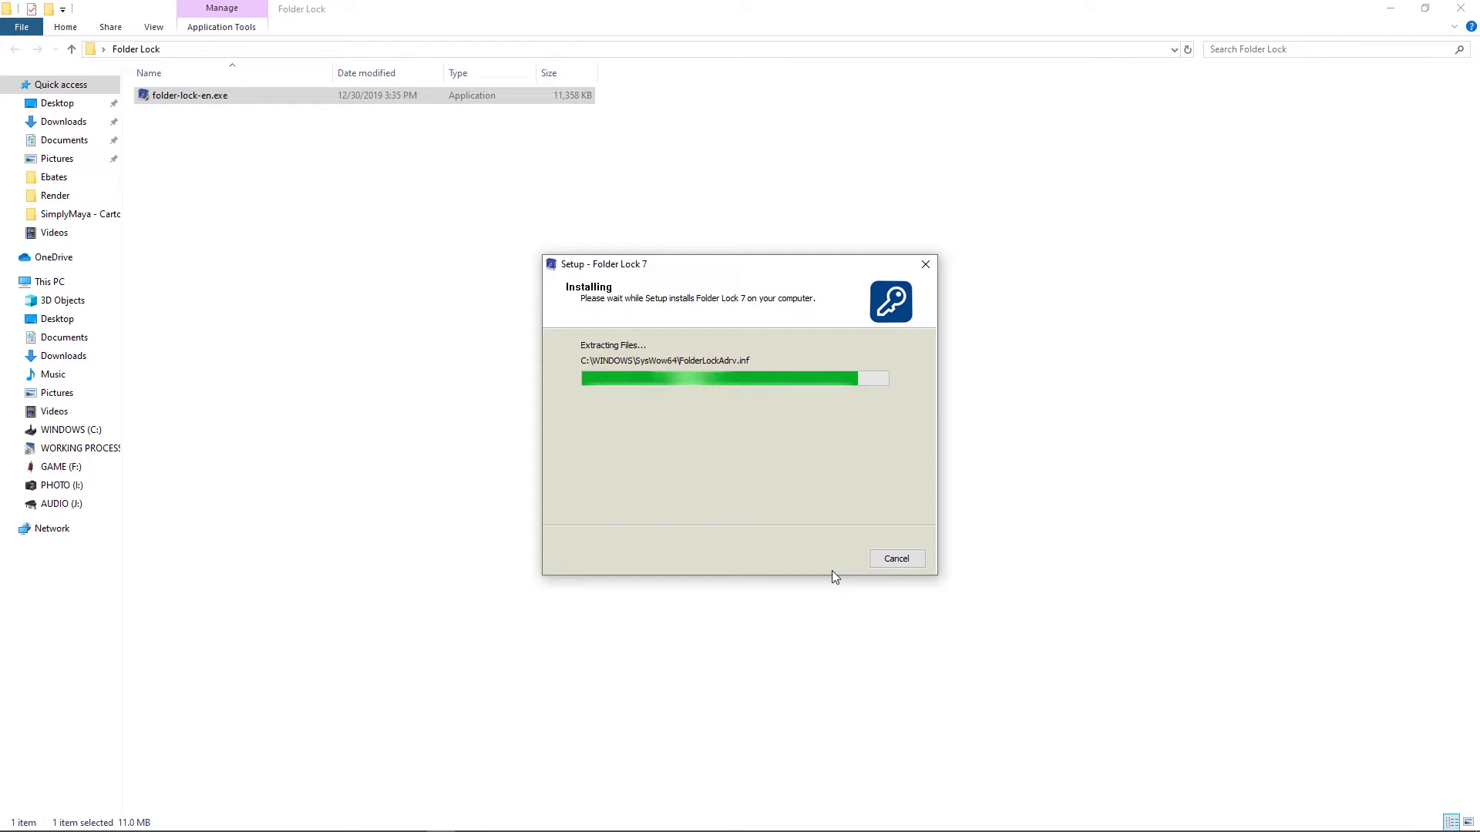
{"action": "left_click", "coordinate": [832, 559]}
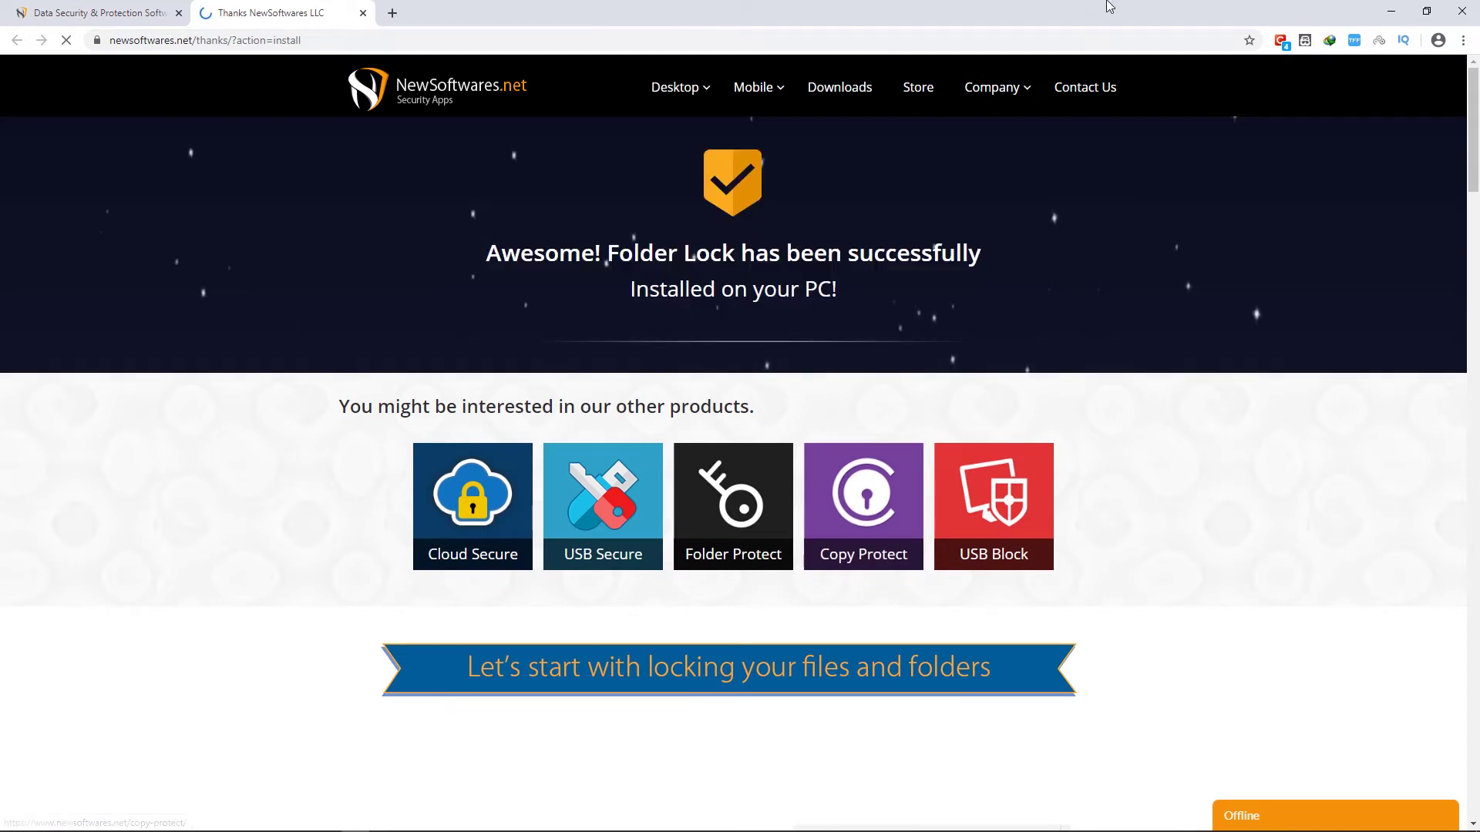
- Minimize the browser and file windows and log in to Folder Lock with the master password
{"action": "left_click", "coordinate": [1379, 9]}
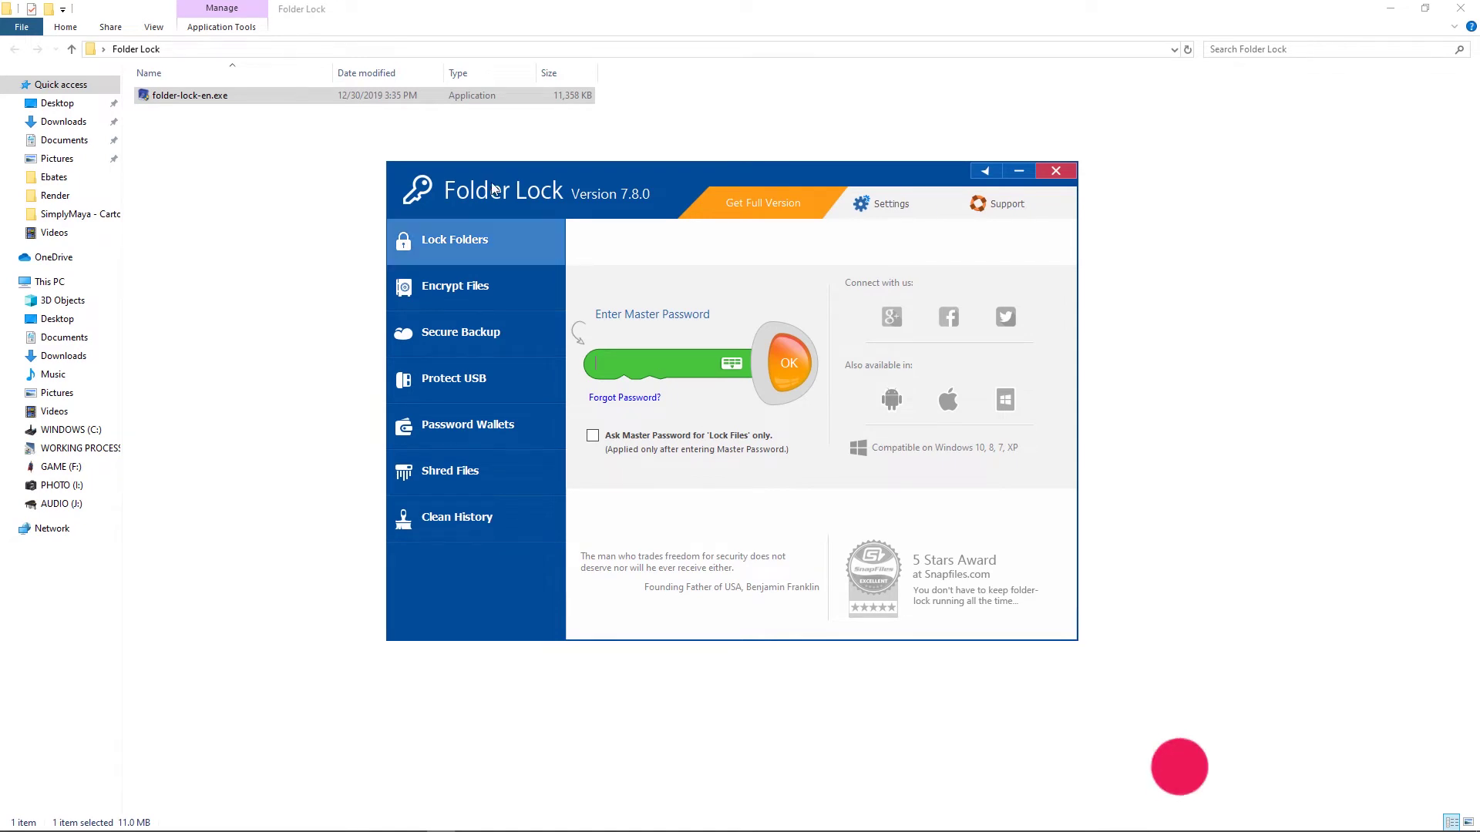
{"action": "left_click", "coordinate": [1397, 10]}
{"action": "left_click", "coordinate": [1397, 10]}
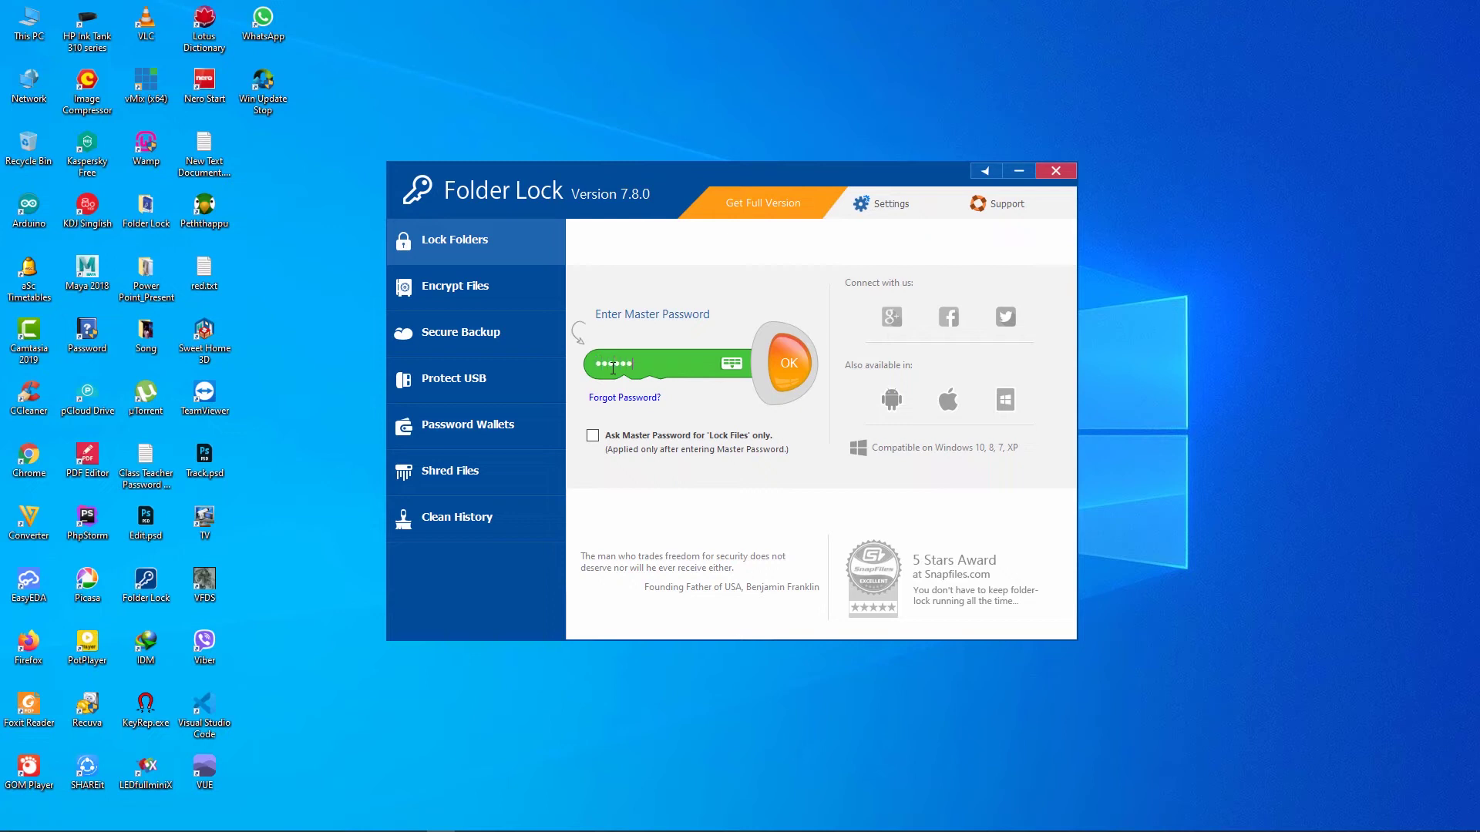
{"action": "left_click", "coordinate": [801, 373]}
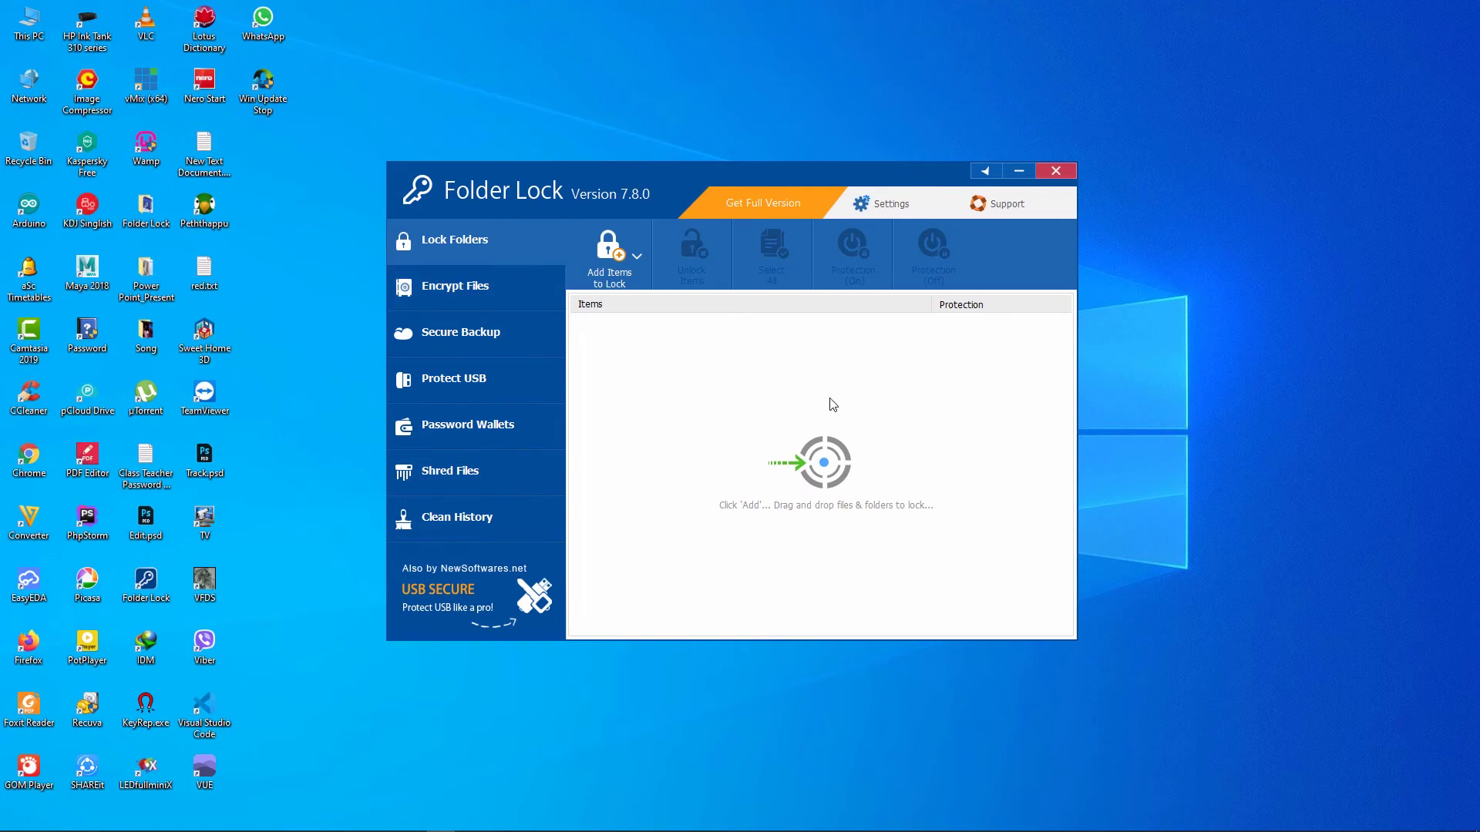
- Lock the desktop's Folder Lock folder by adding it to the list of locked items
{"action": "left_click_drag", "start_coordinate": [655, 178], "coordinate": [700, 165]}
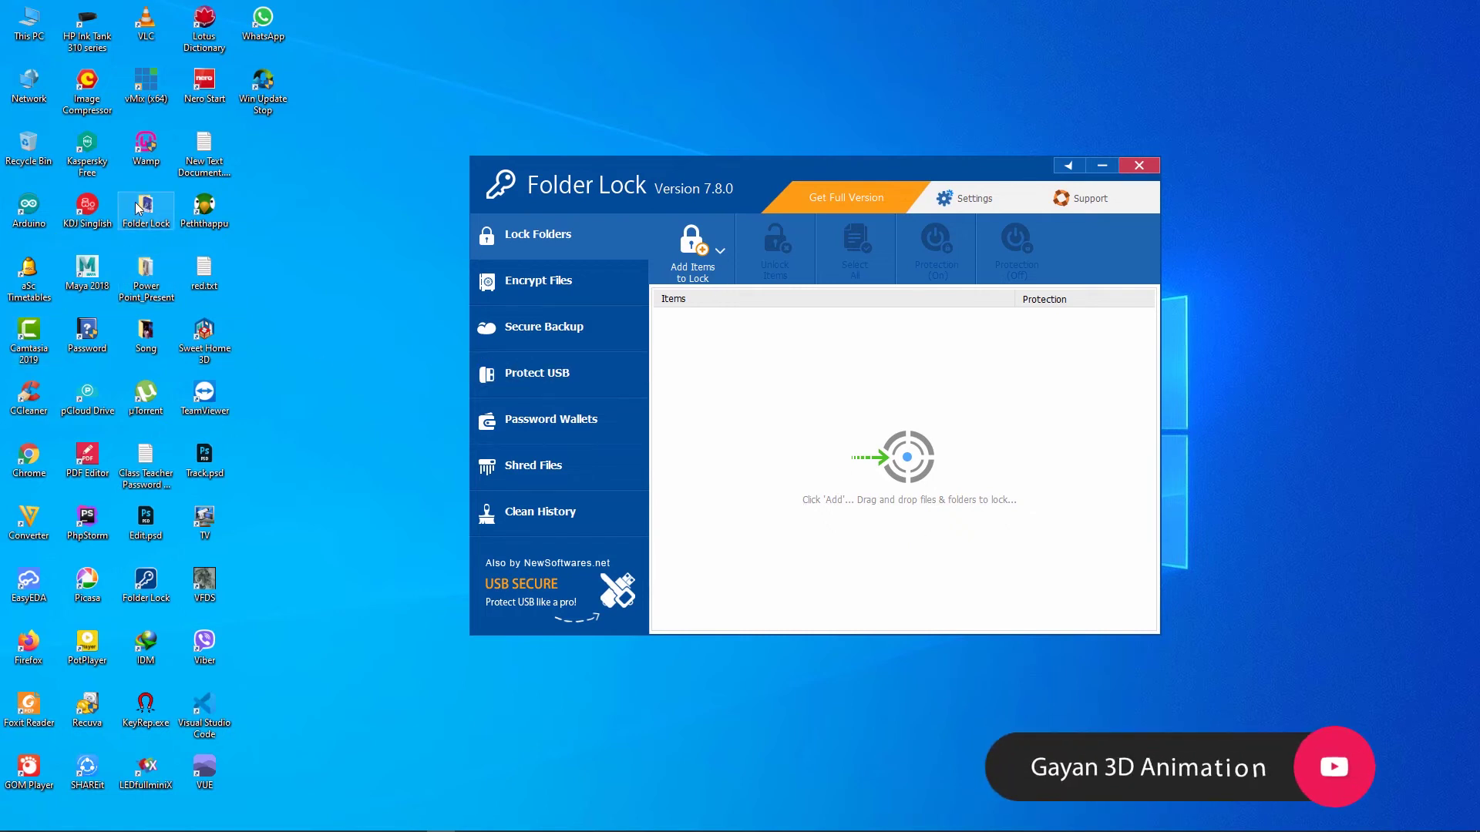
{"action": "left_click_drag", "start_coordinate": [863, 435], "coordinate": [864, 436]}
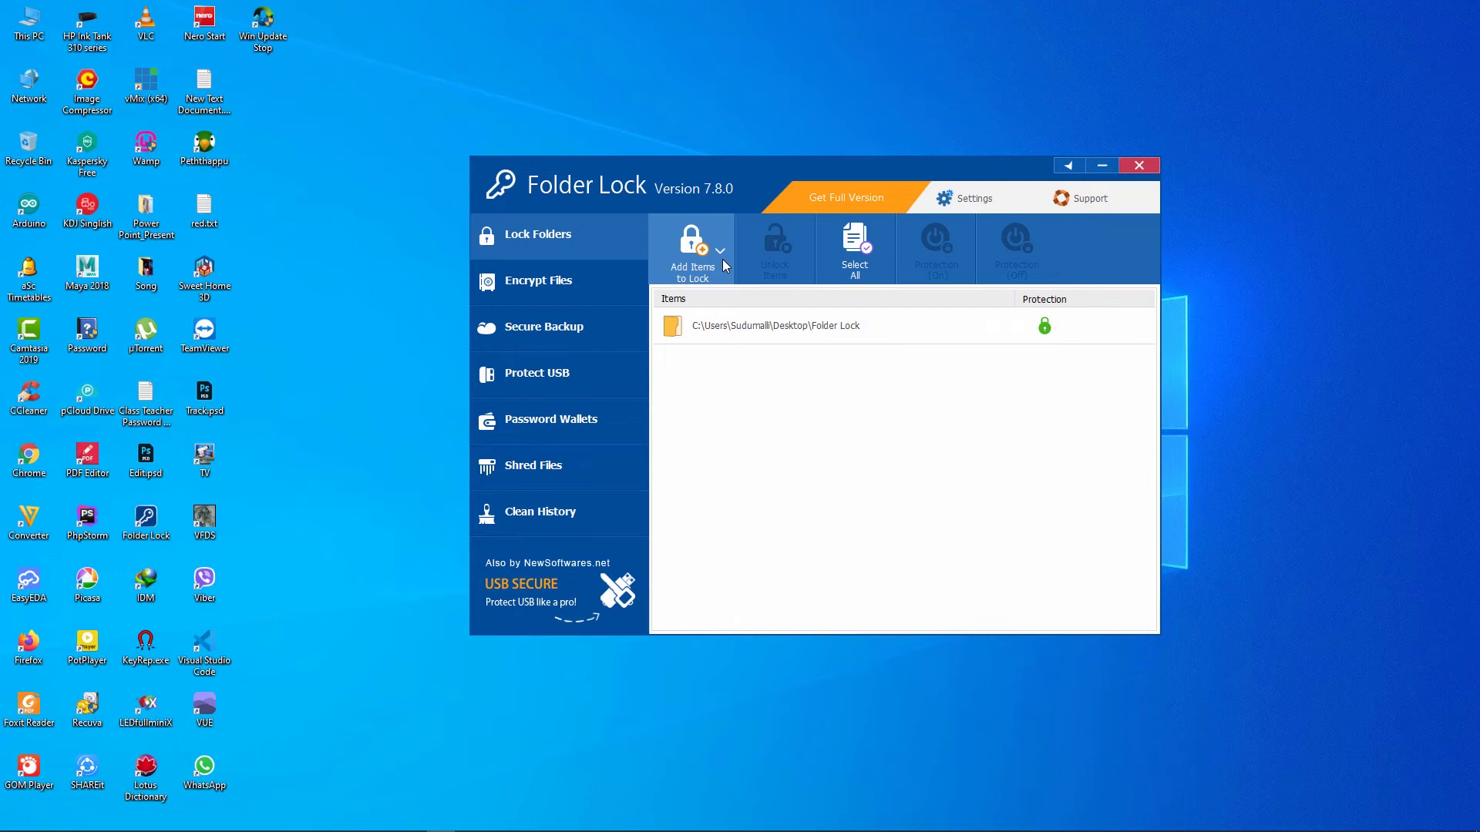
- Add the file Doc1.docx from the Documents folder to the locked items
{"action": "left_click", "coordinate": [723, 259]}
{"action": "left_click", "coordinate": [709, 296]}
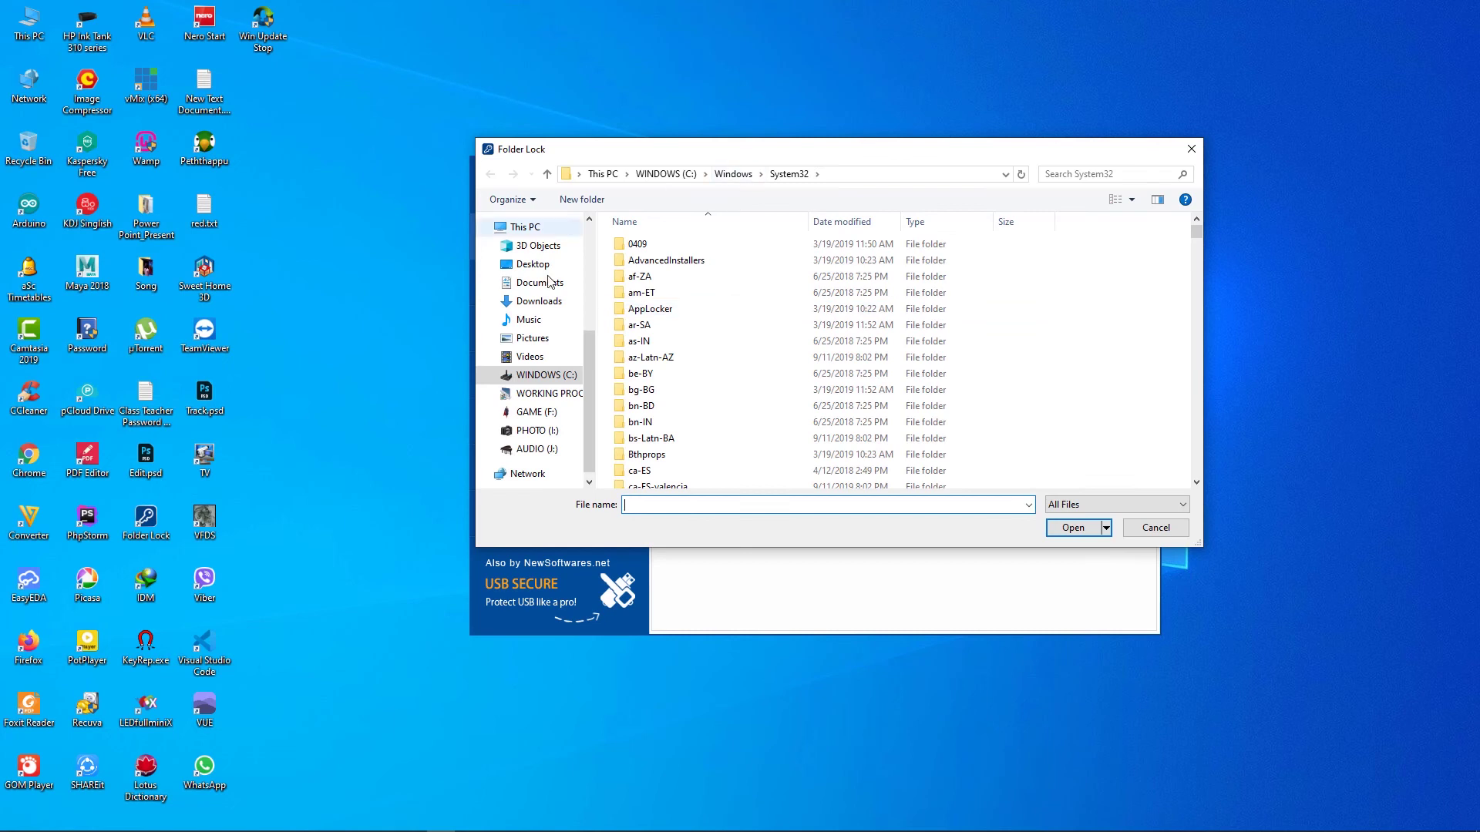
{"action": "left_click", "coordinate": [539, 340]}
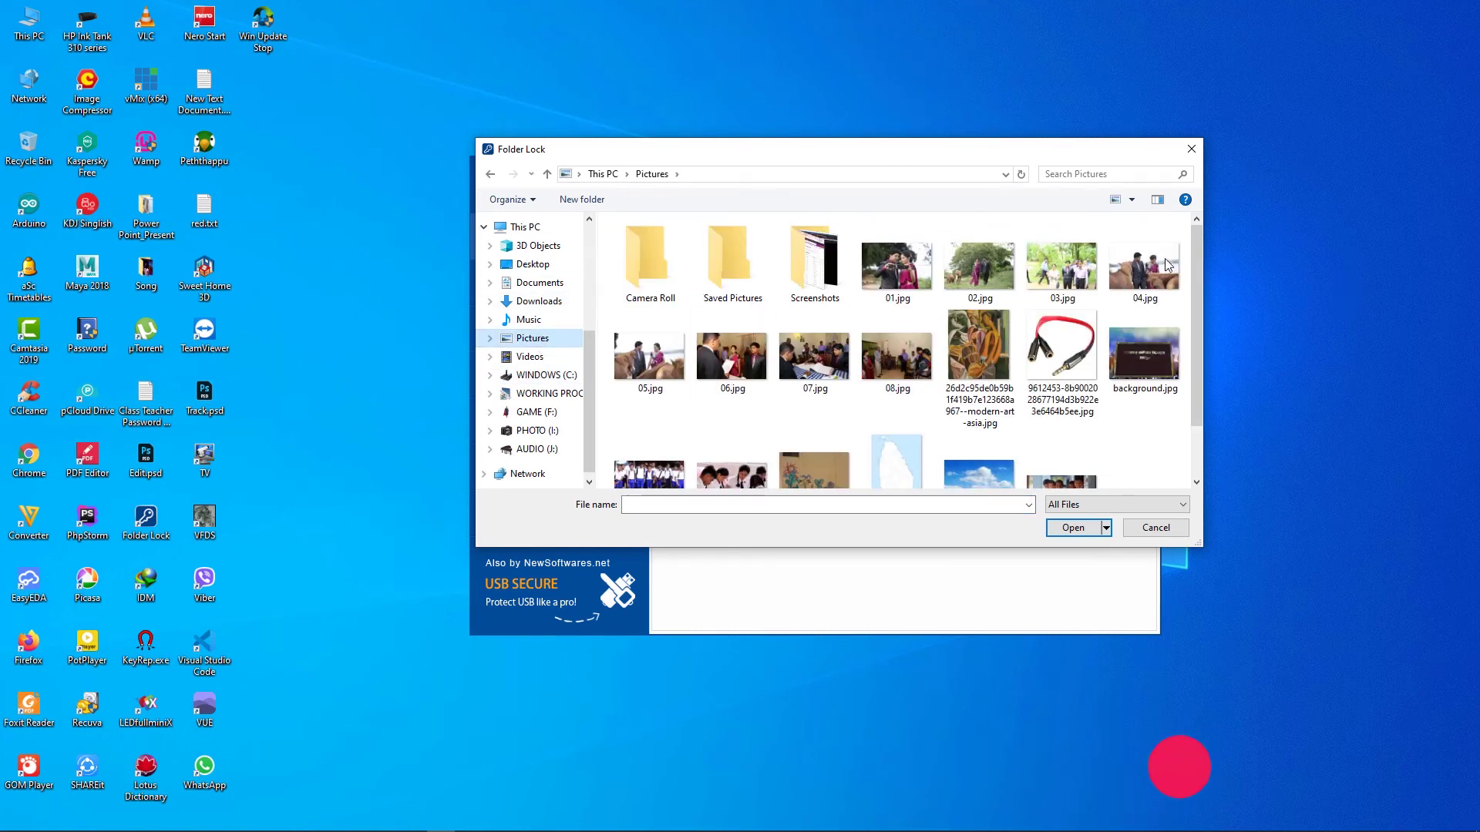
{"action": "left_click", "coordinate": [532, 265]}
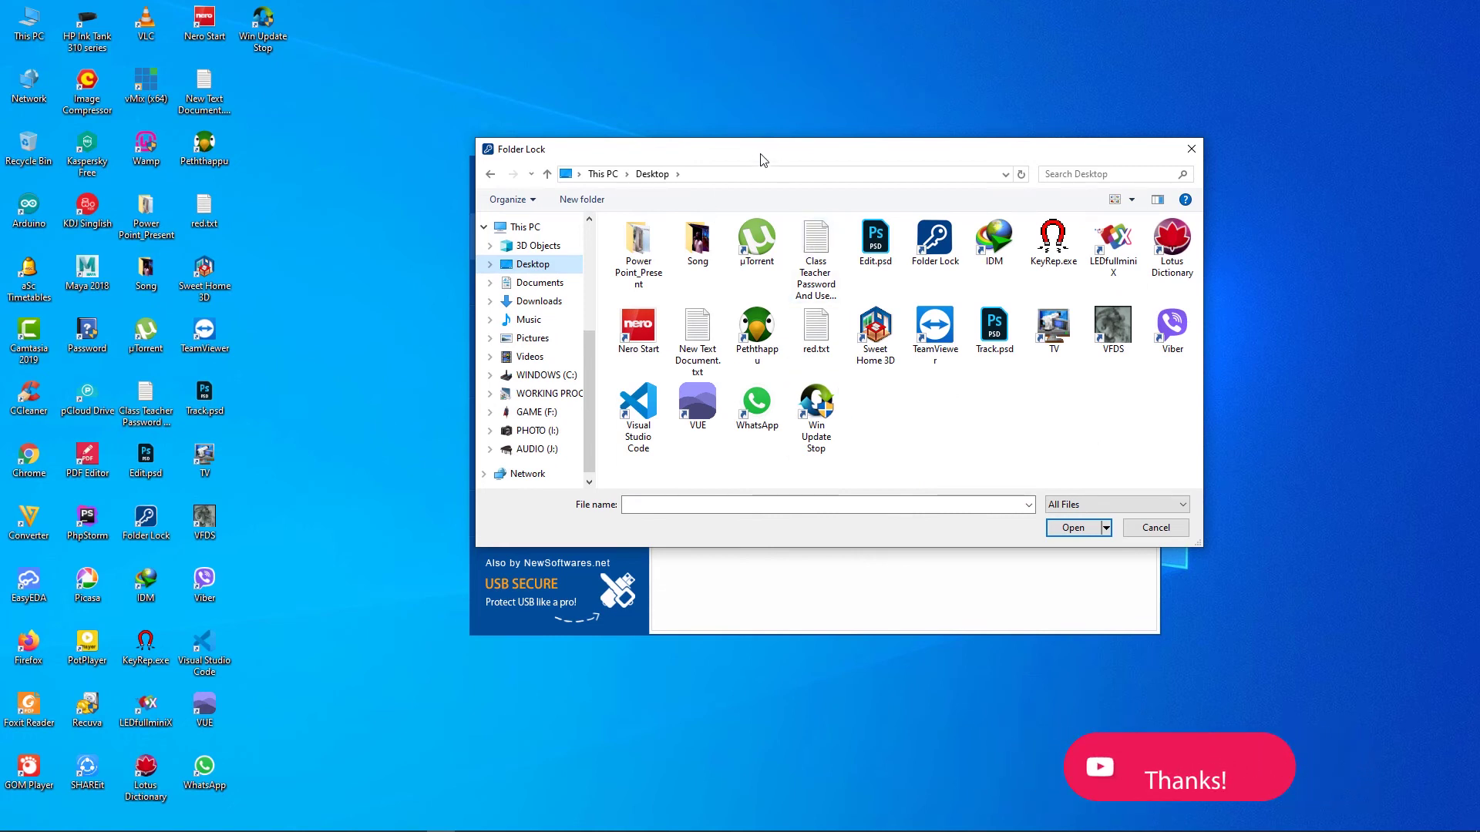
{"action": "left_click", "coordinate": [532, 286]}
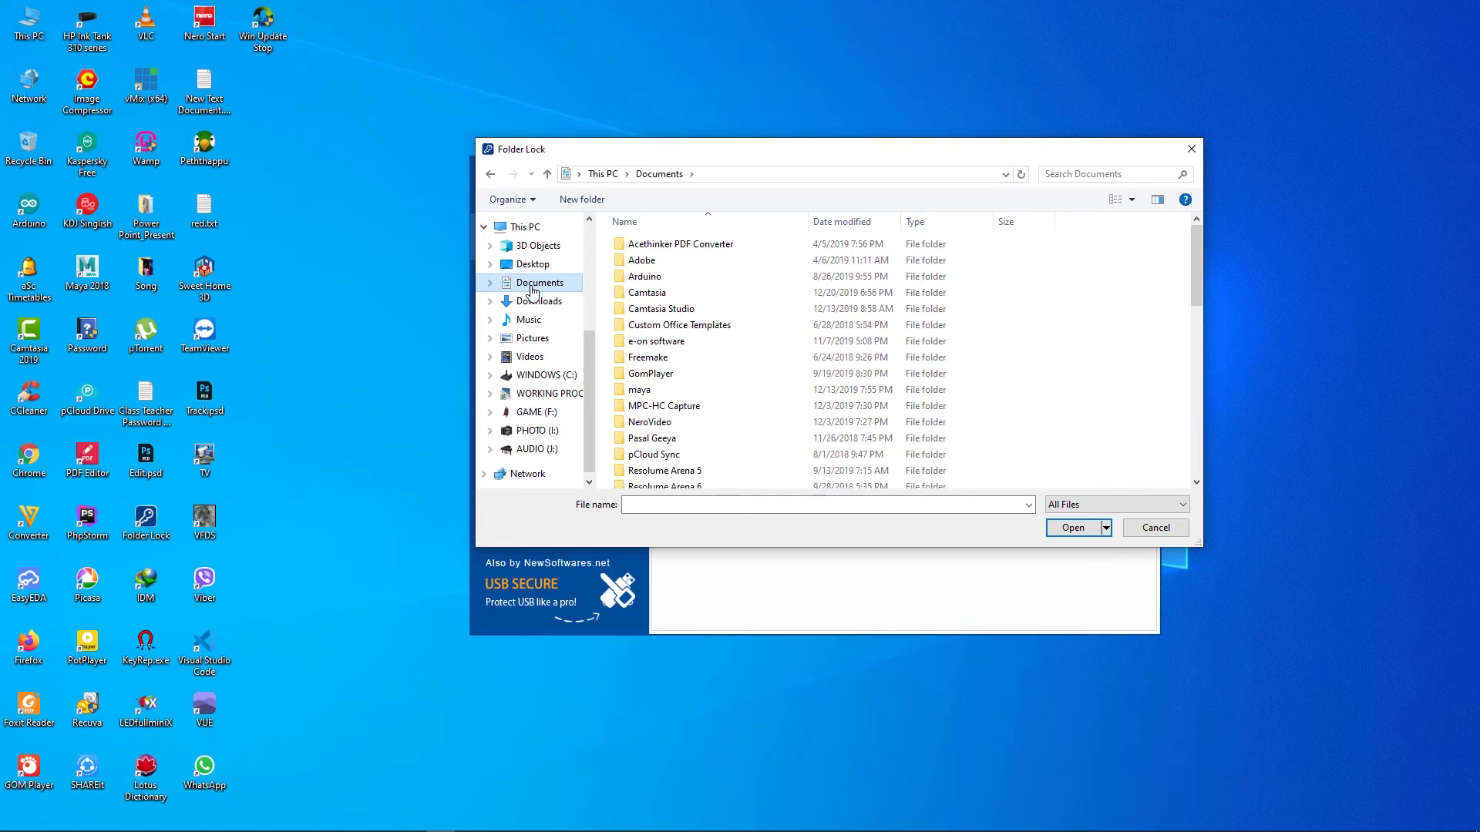
{"action": "left_click_drag", "start_coordinate": [1195, 285], "coordinate": [1233, 390]}
{"action": "left_click", "coordinate": [776, 315]}
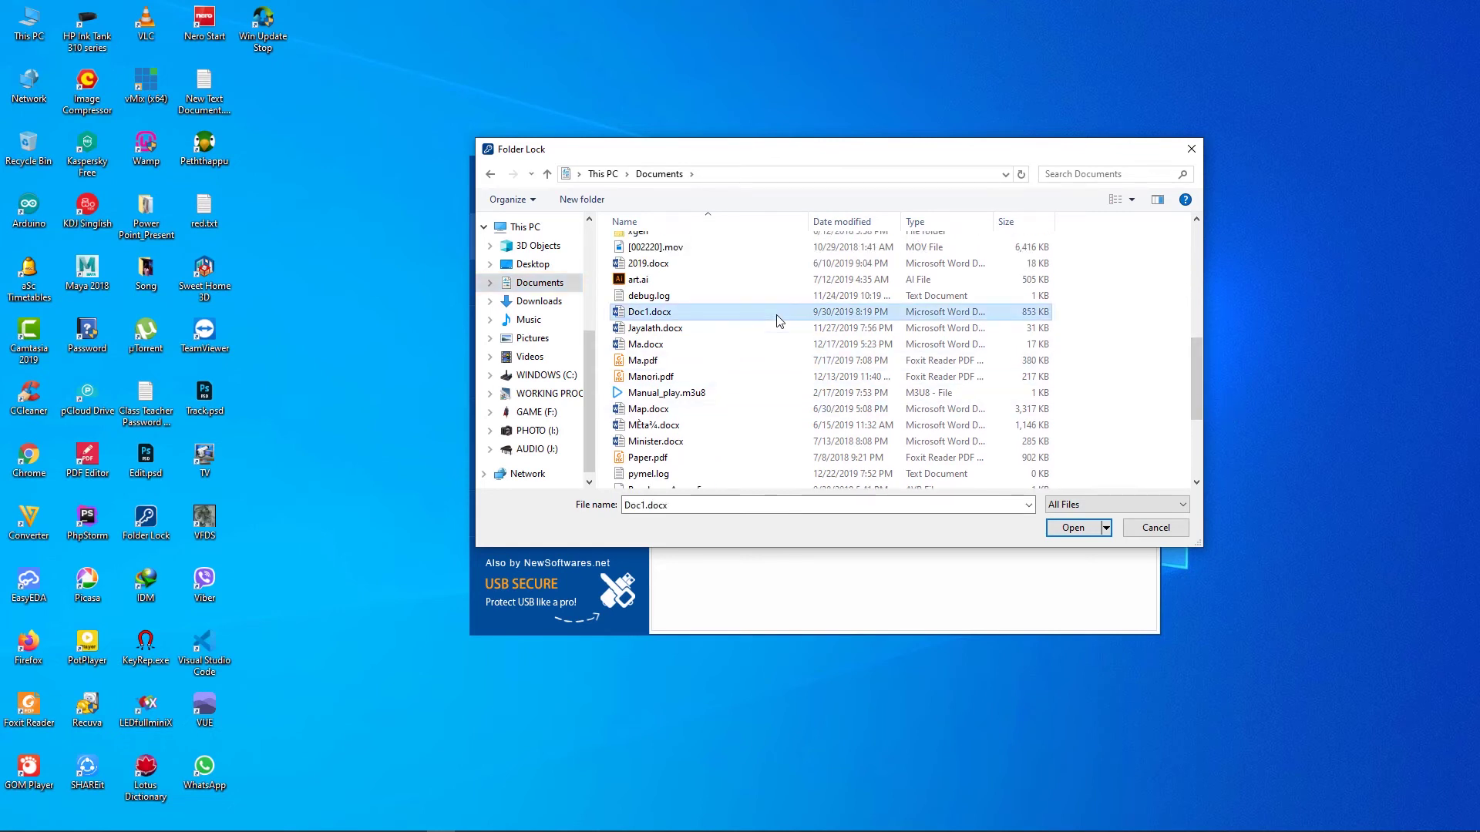
{"action": "left_click", "coordinate": [1071, 529]}
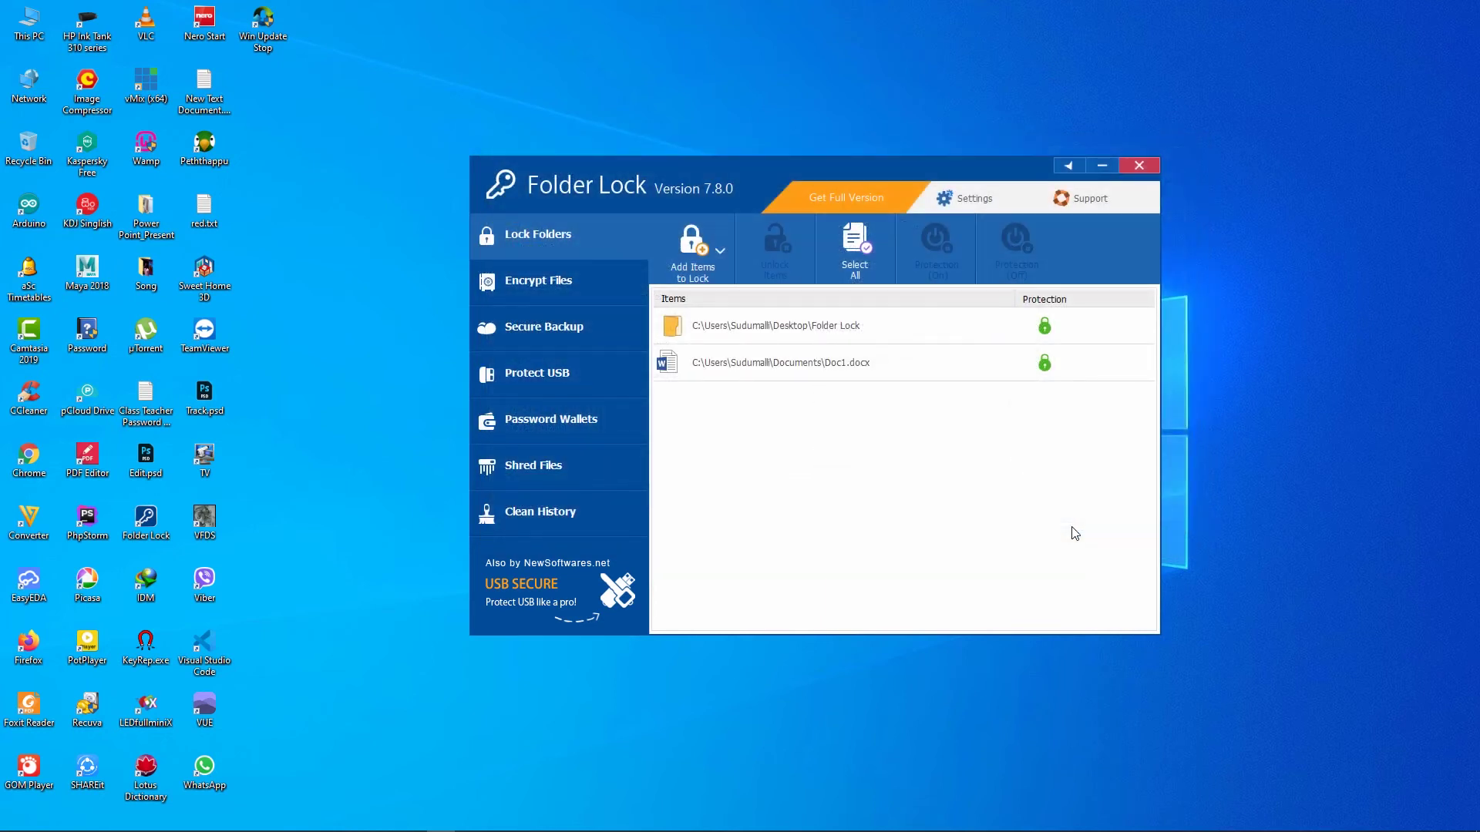
- Close Folder Lock and relaunch it from the recently added programs
{"action": "left_click", "coordinate": [1139, 166]}
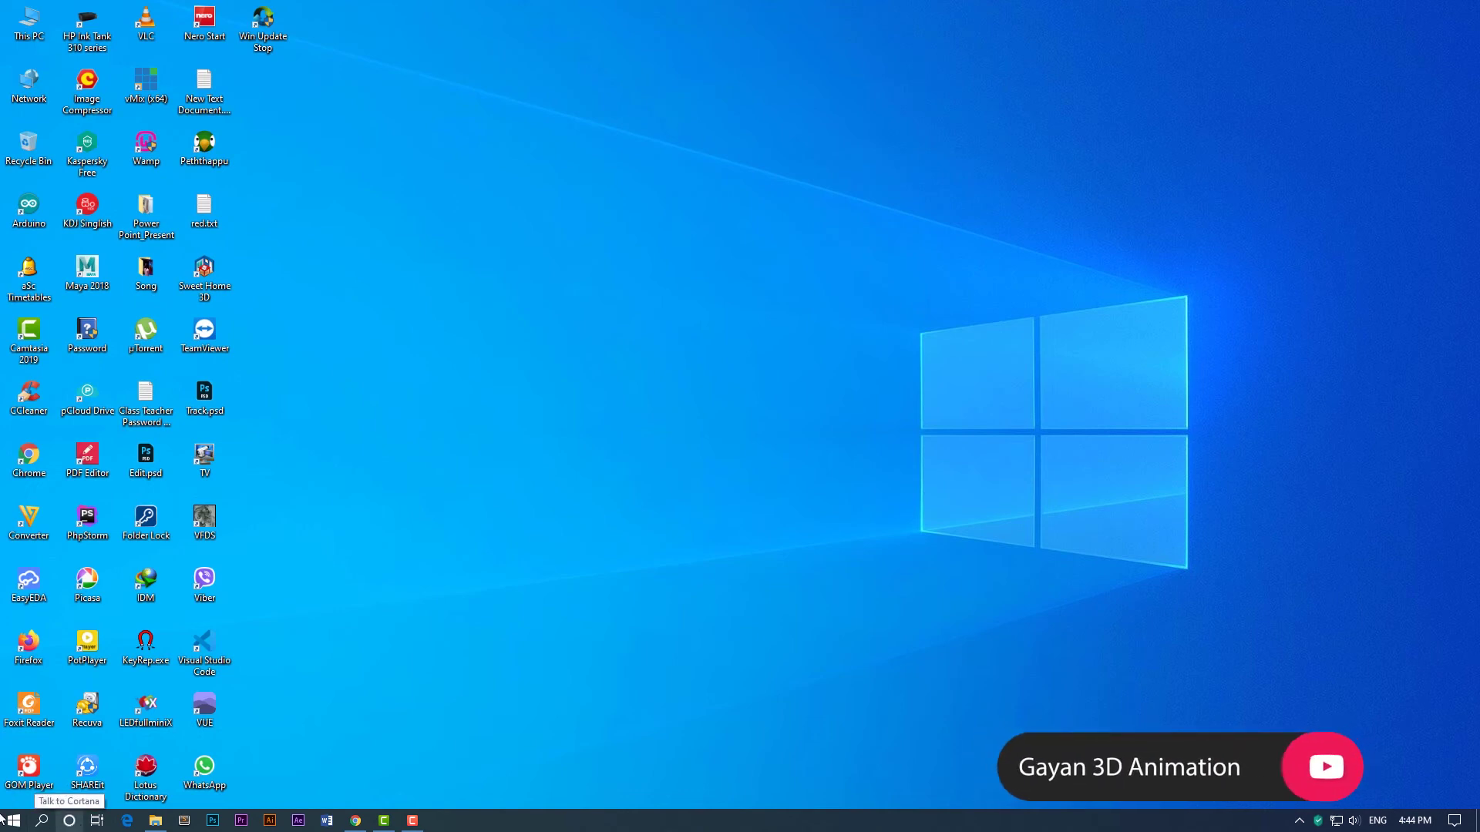
{"action": "key", "text": "super"}
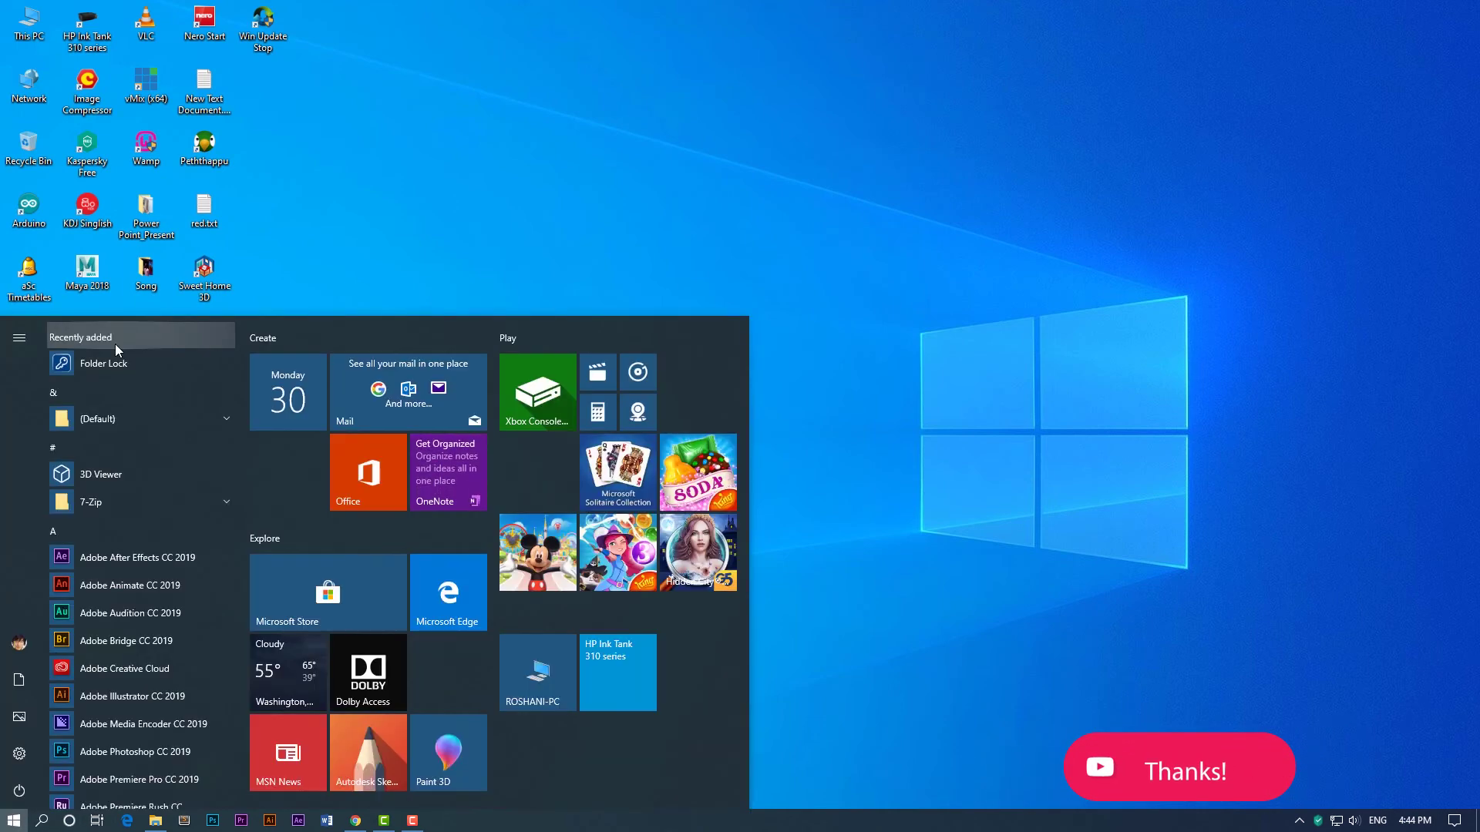
{"action": "left_click", "coordinate": [122, 369]}
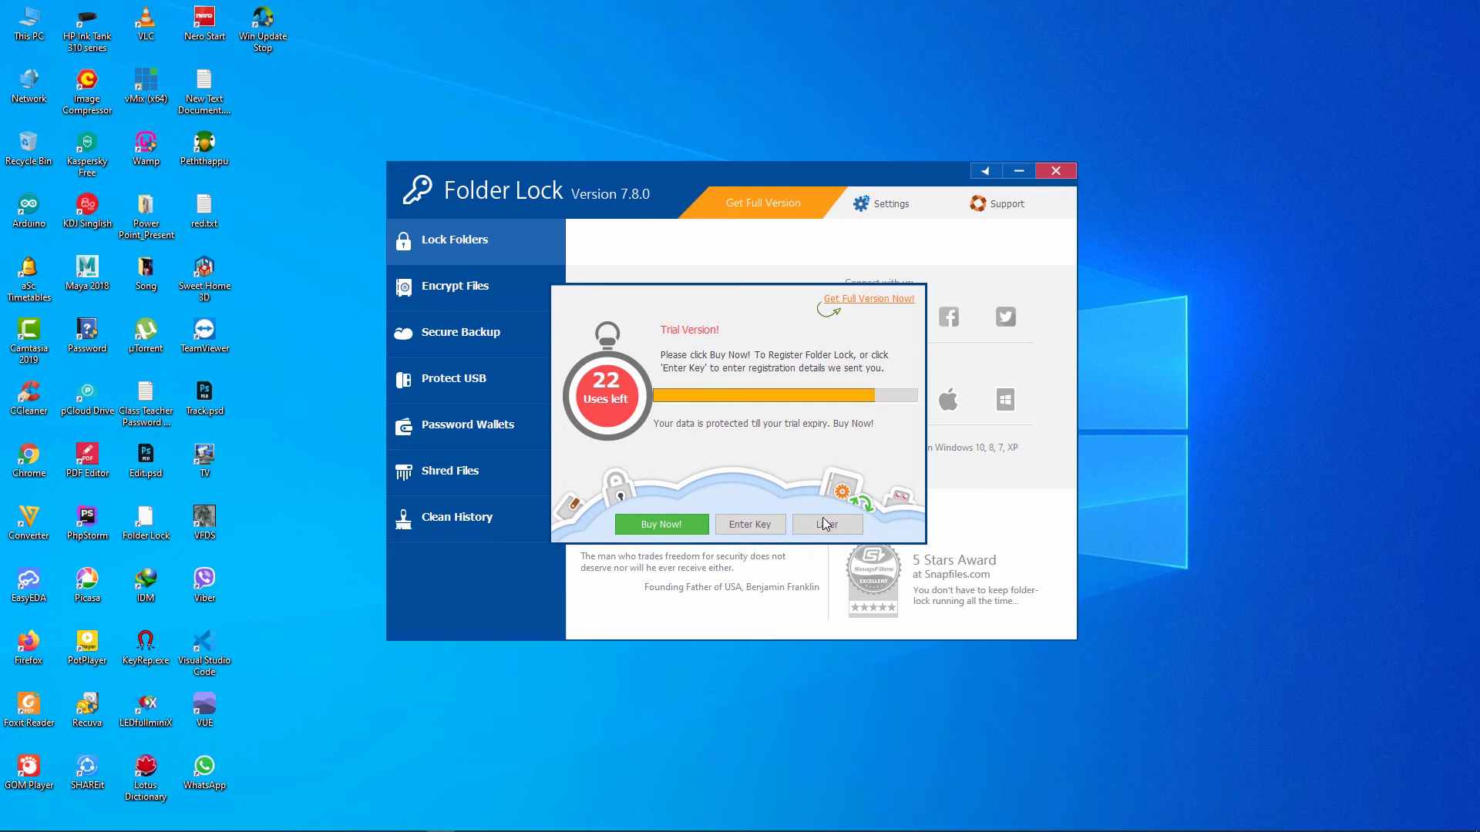
- Postpone the trial registration and try to log in to Folder Lock with the master password
{"action": "left_click", "coordinate": [822, 524]}
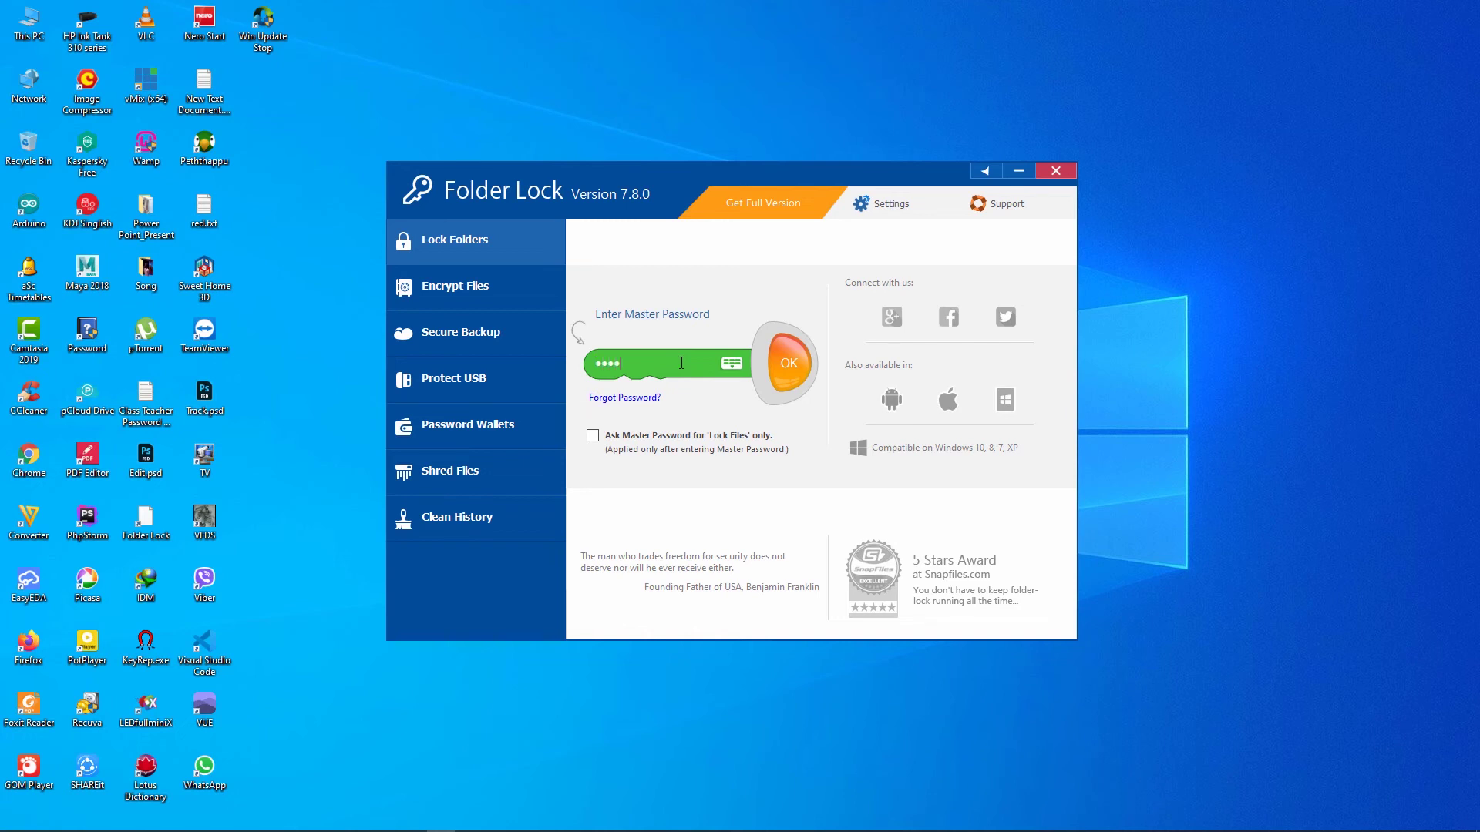
{"action": "left_click", "coordinate": [790, 363]}
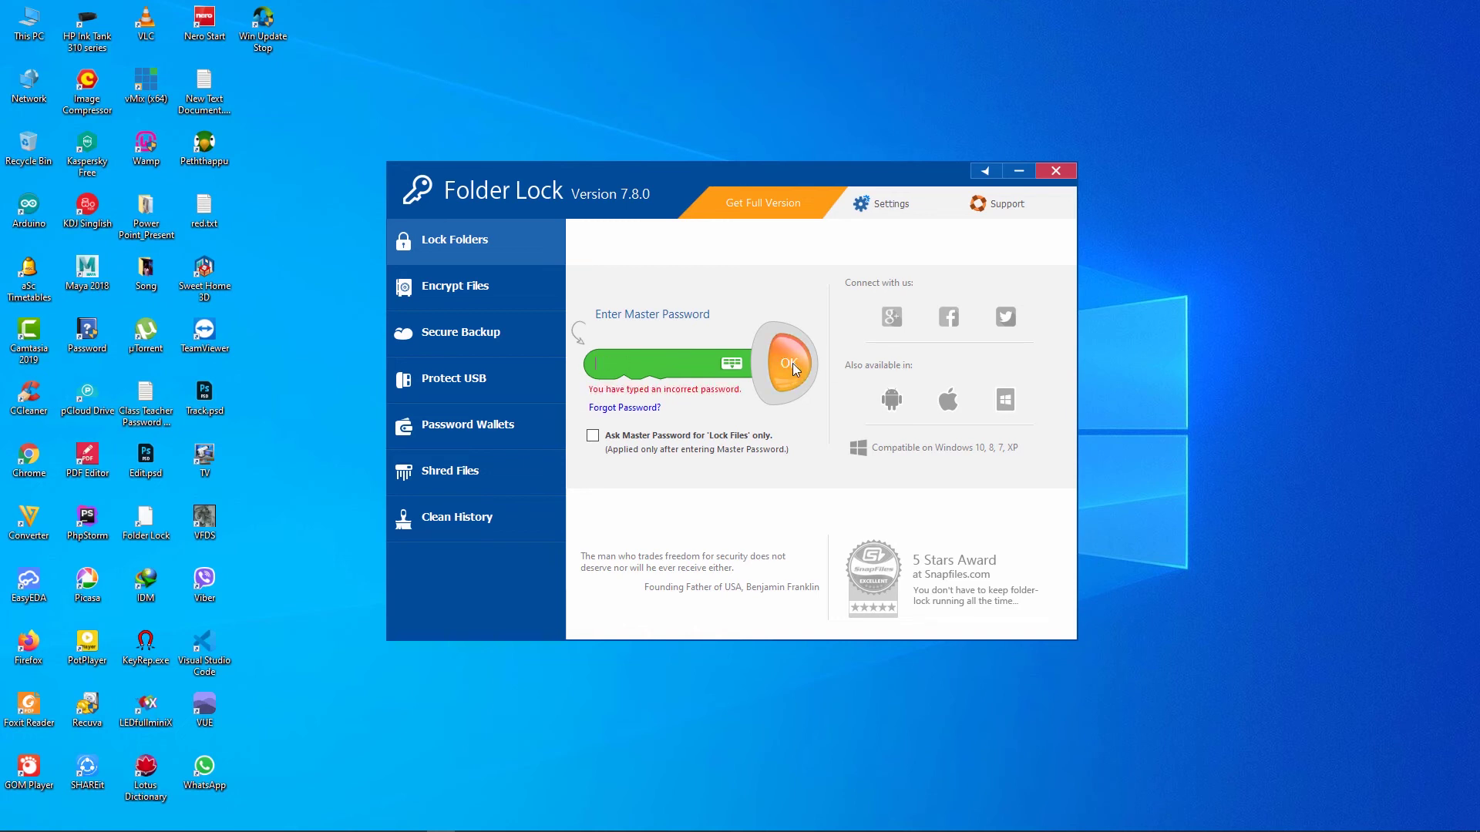
- Enter the master password again and log in to the list of locked items
{"action": "left_click", "coordinate": [612, 360]}
{"action": "type", "text": "1"}
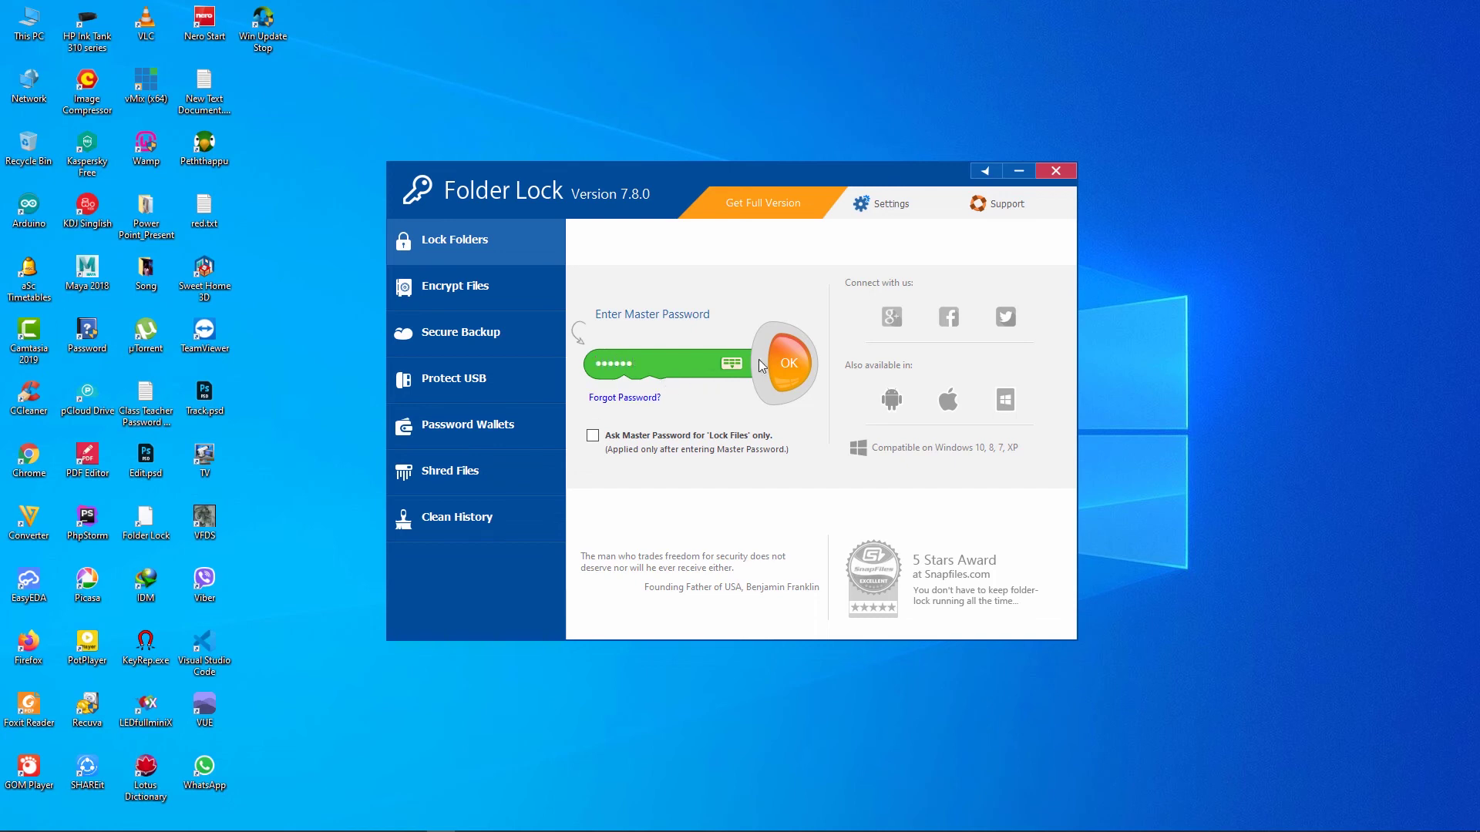
{"action": "left_click", "coordinate": [786, 363]}
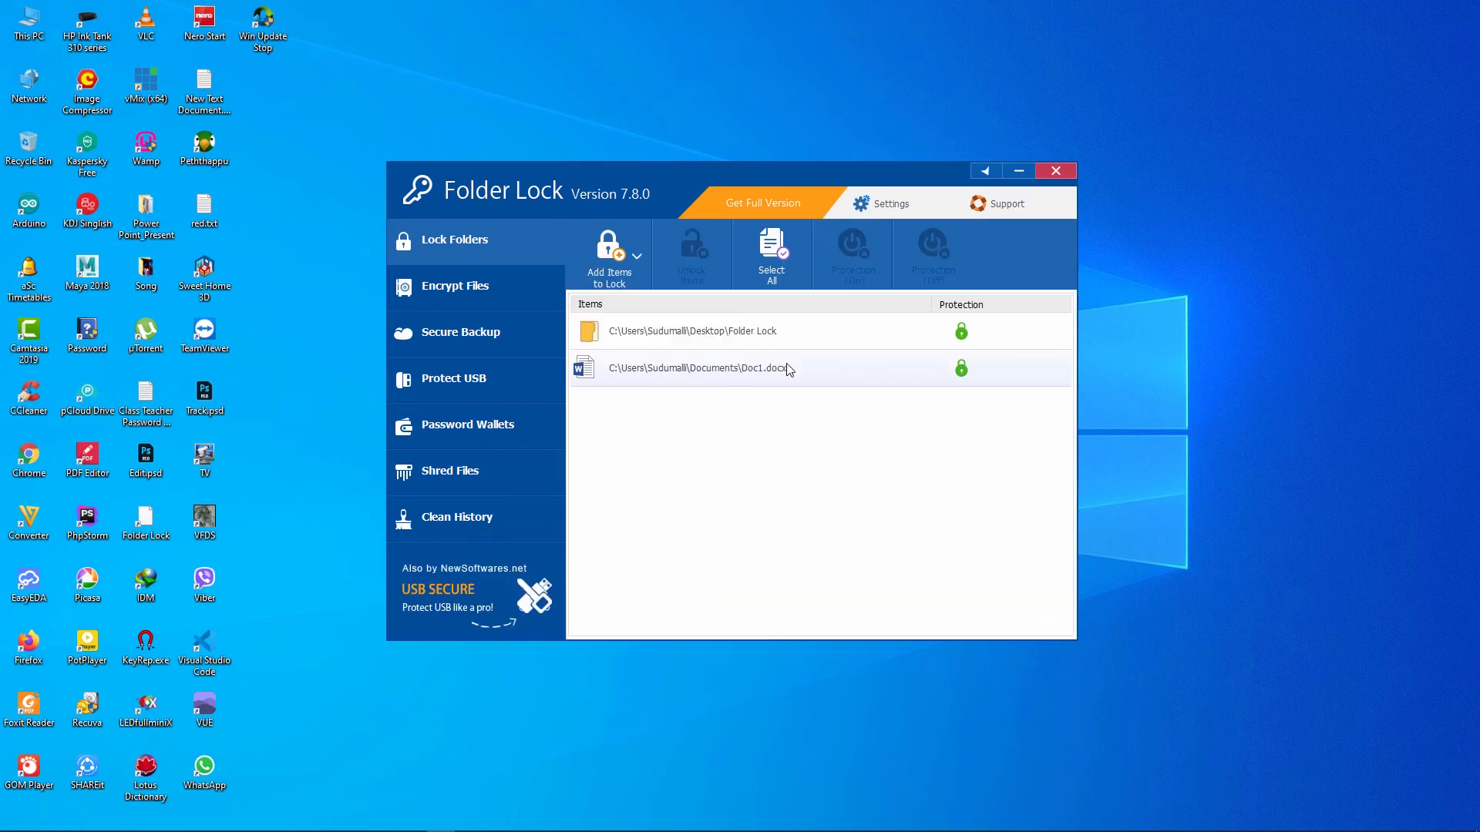
- Unlock the desktop's Folder Lock folder and the file Doc1.docx, and close the program
{"action": "left_click", "coordinate": [706, 345]}
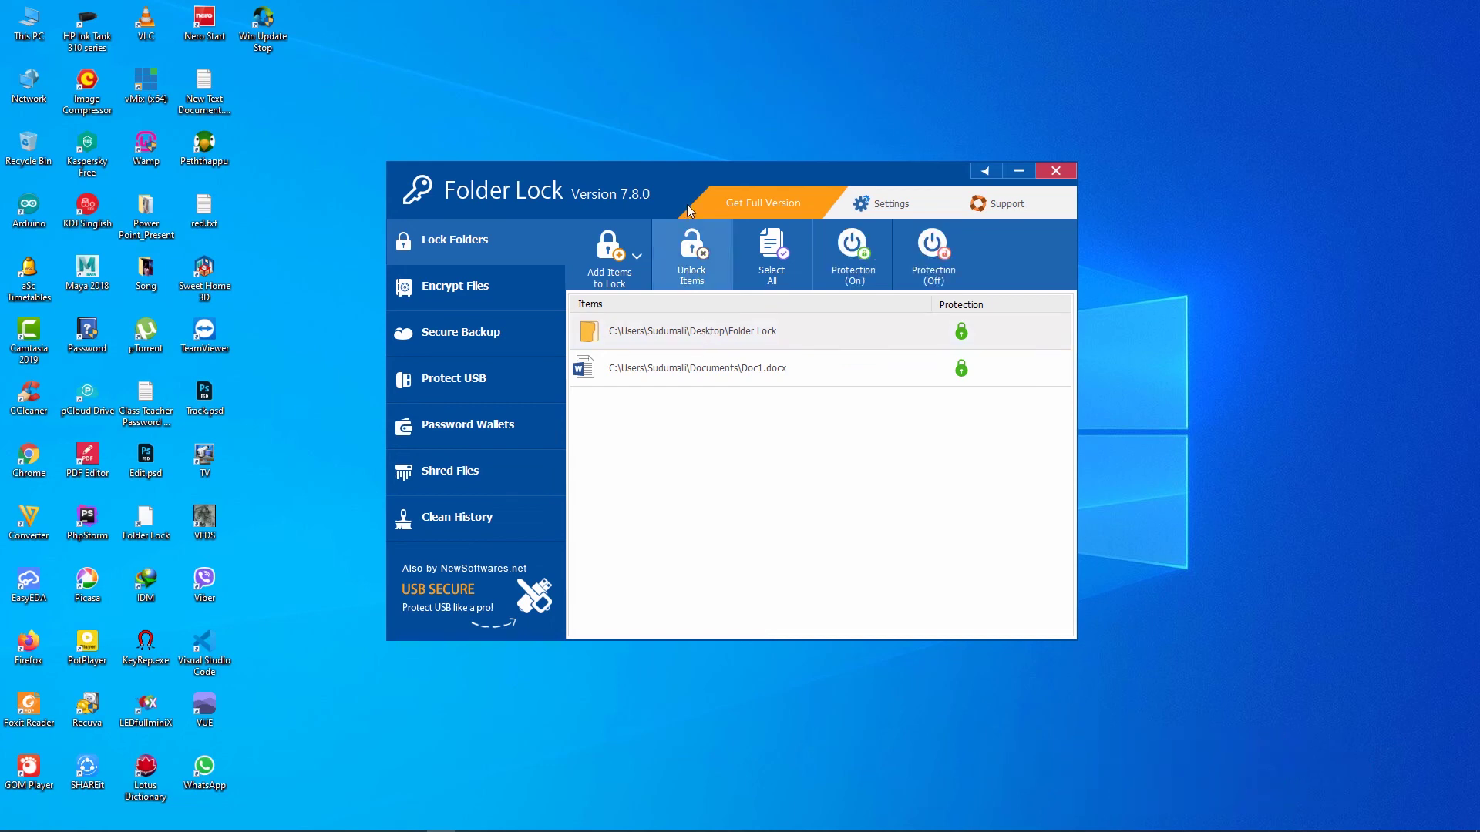
{"action": "left_click", "coordinate": [693, 281]}
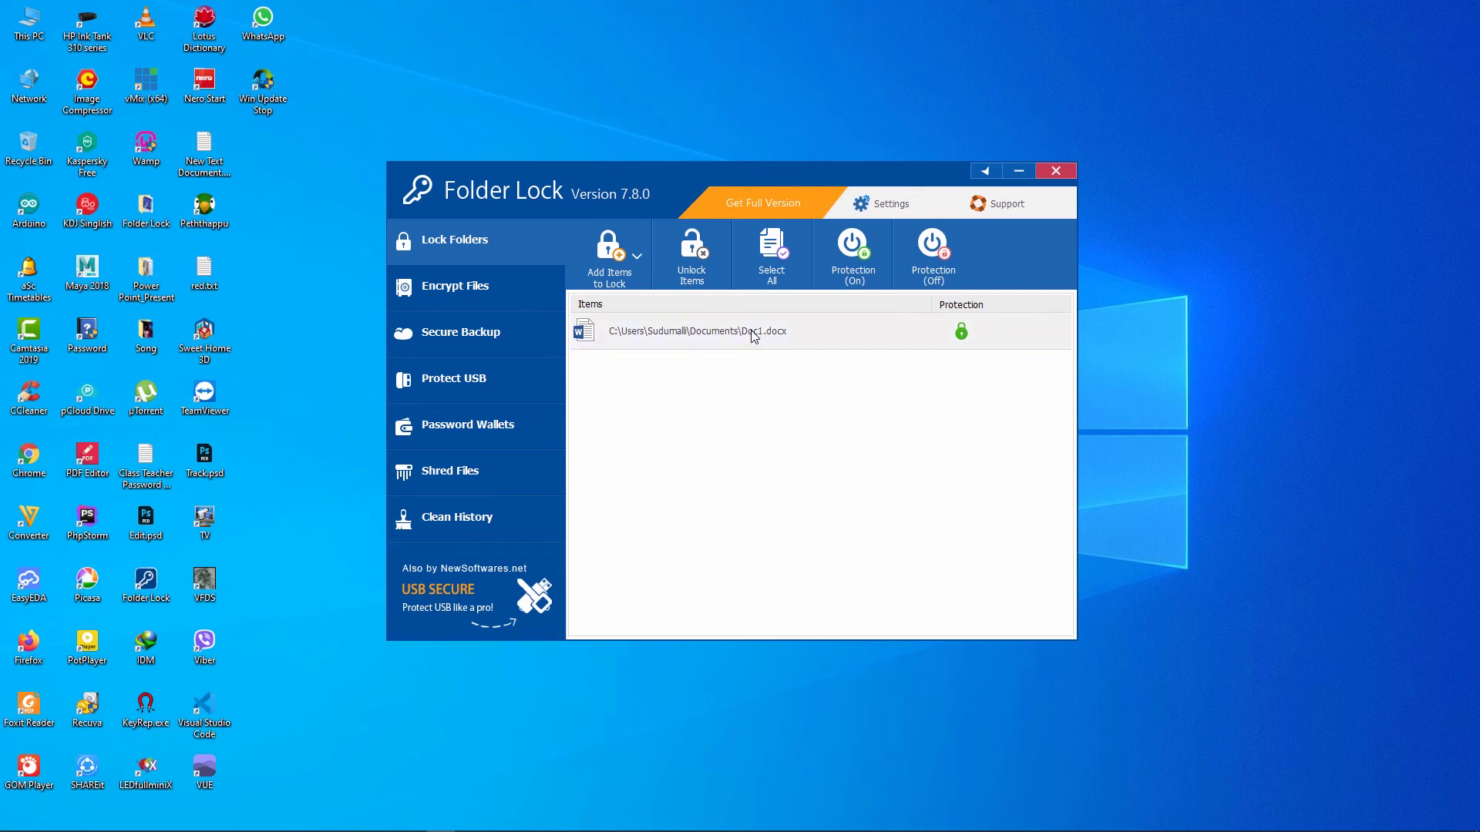
{"action": "left_click", "coordinate": [697, 283]}
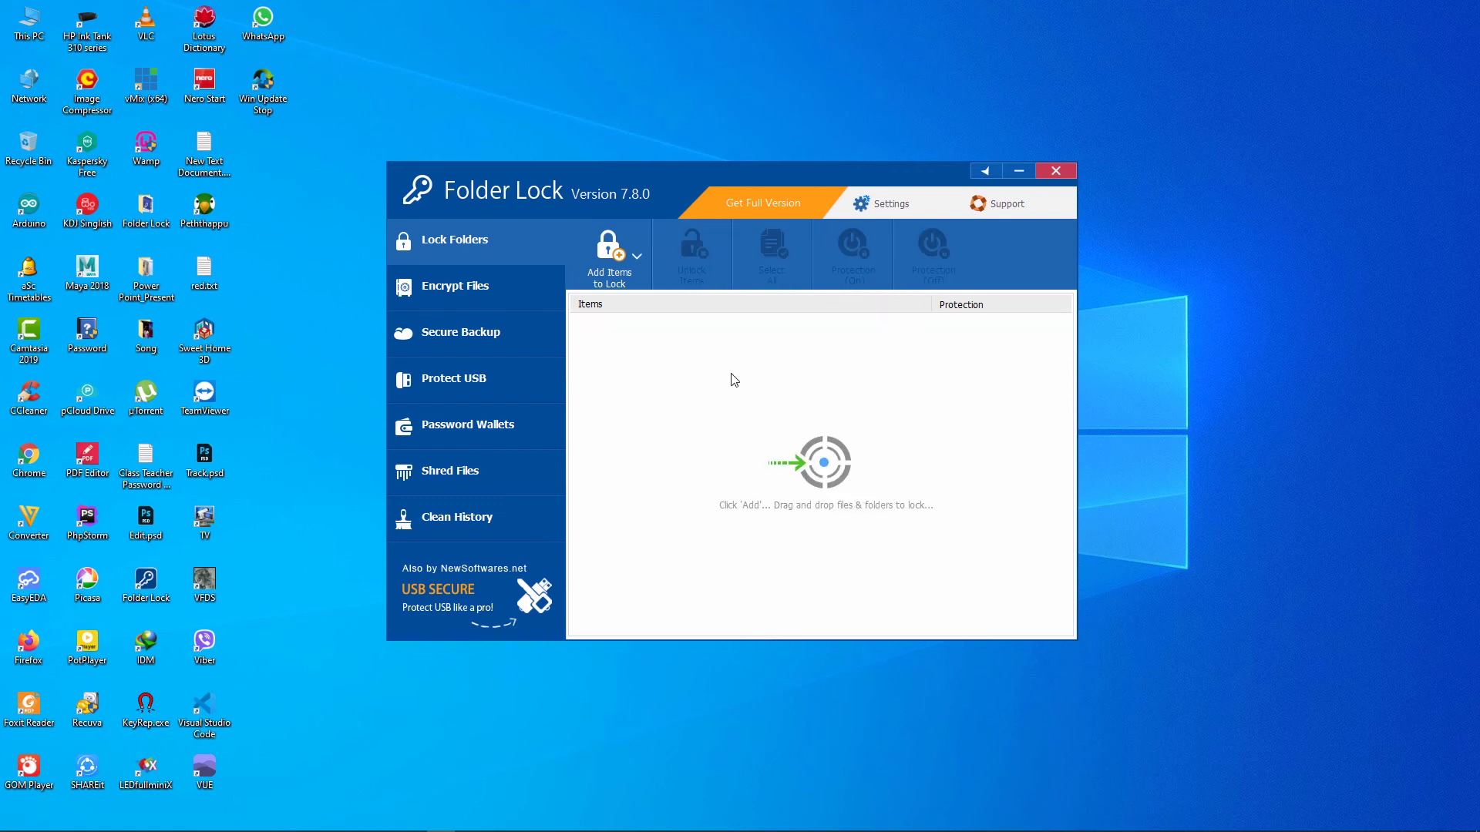
{"action": "left_click", "coordinate": [1068, 173]}
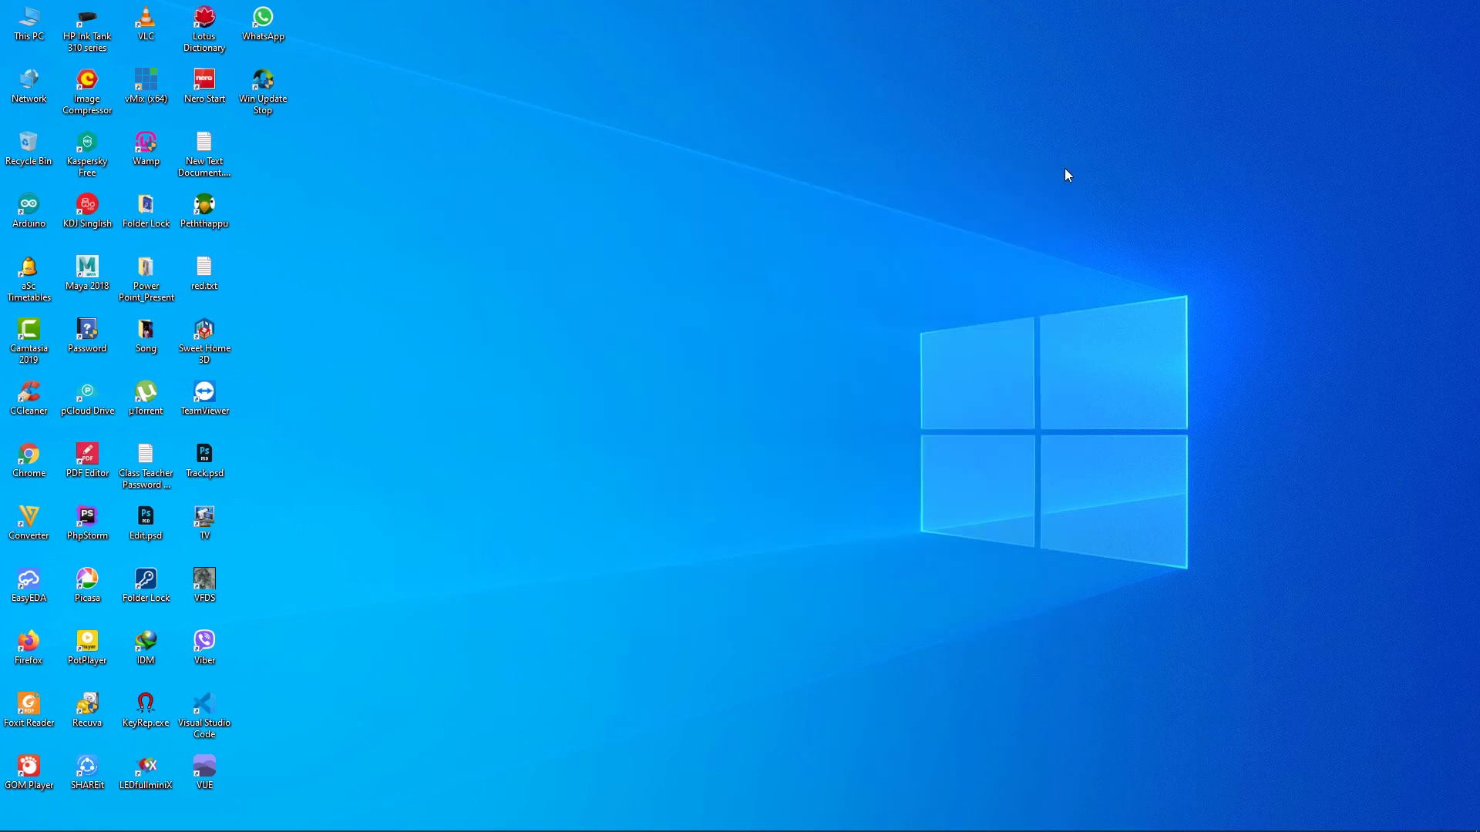